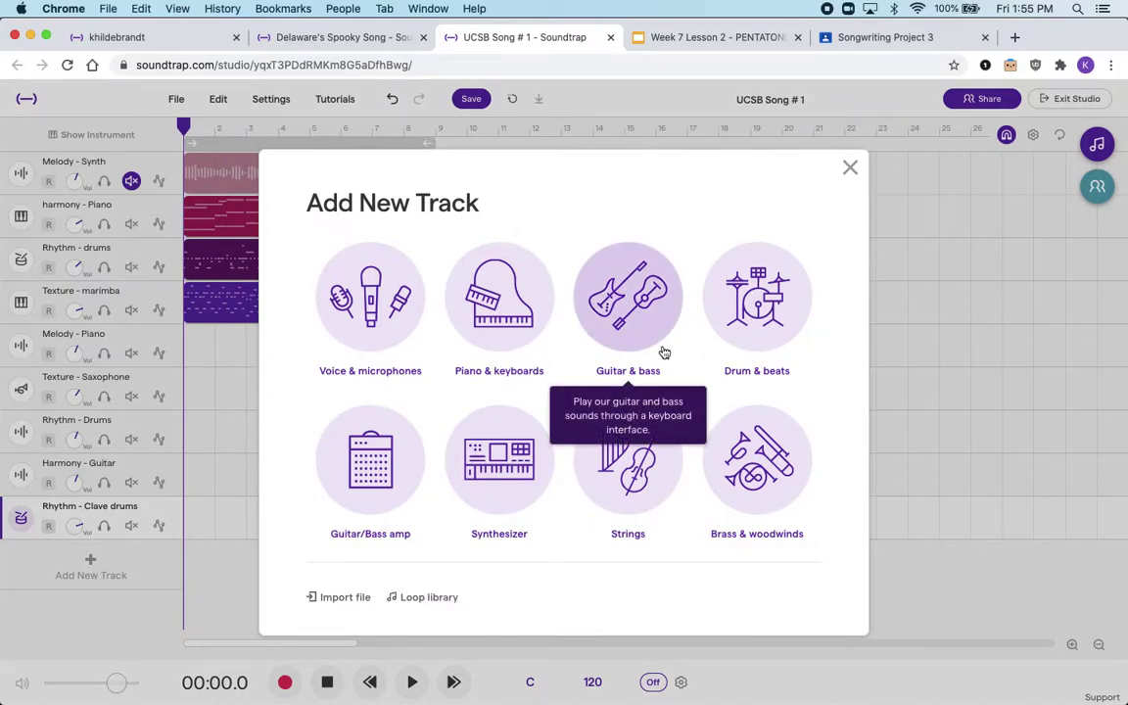
Add a synthesizer track and check the C major pentatonic notes in the Google Slides lesson before returning to UCSB Song # 1.
left_click(504, 460)
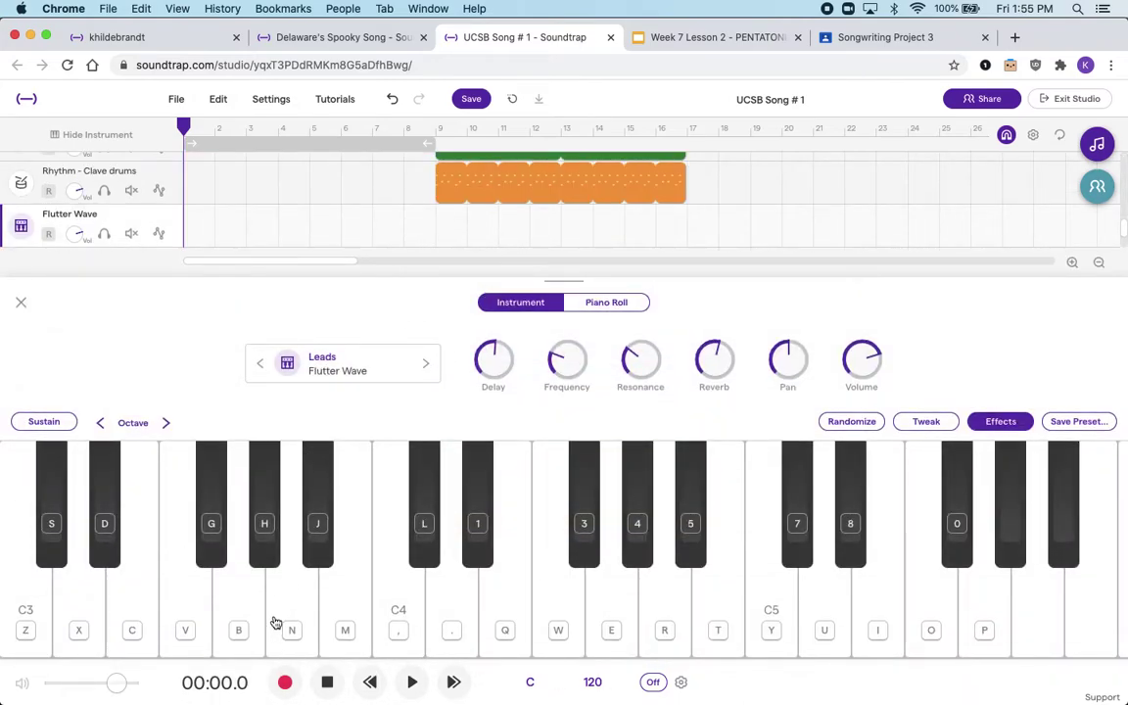
mouse_move(235, 578)
left_mouse_down()
mouse_move(284, 609)
mouse_move(793, 602)
mouse_move(227, 611)
left_mouse_up()
left_click(693, 39)
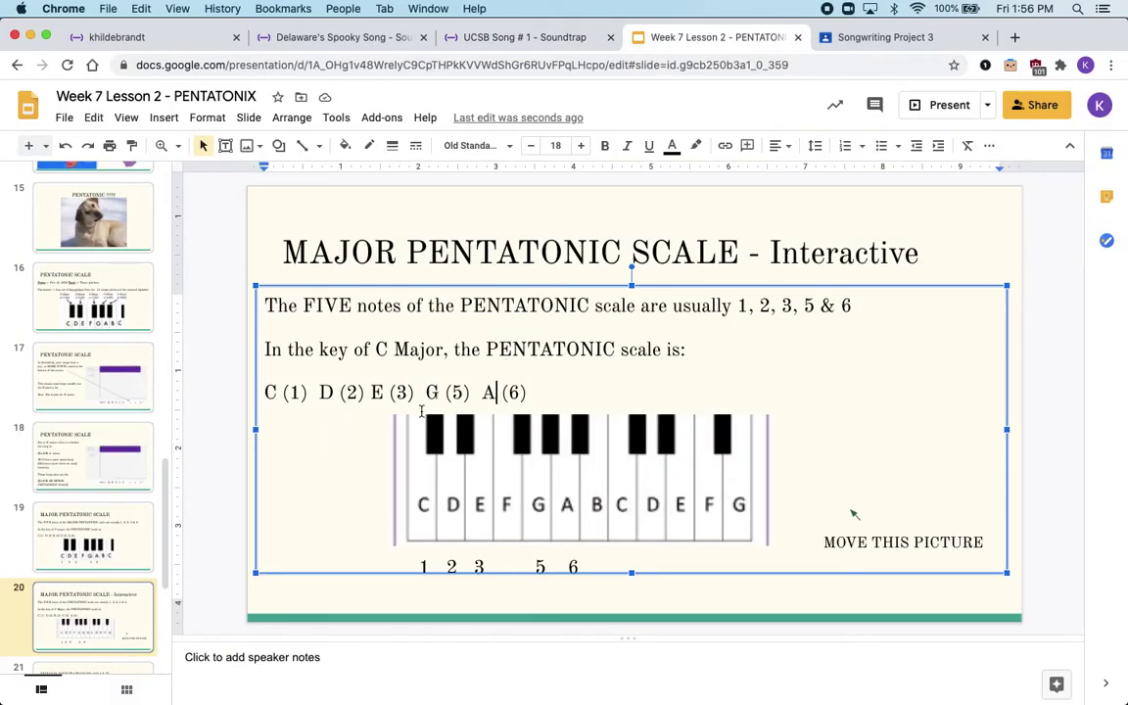
left_click(498, 39)
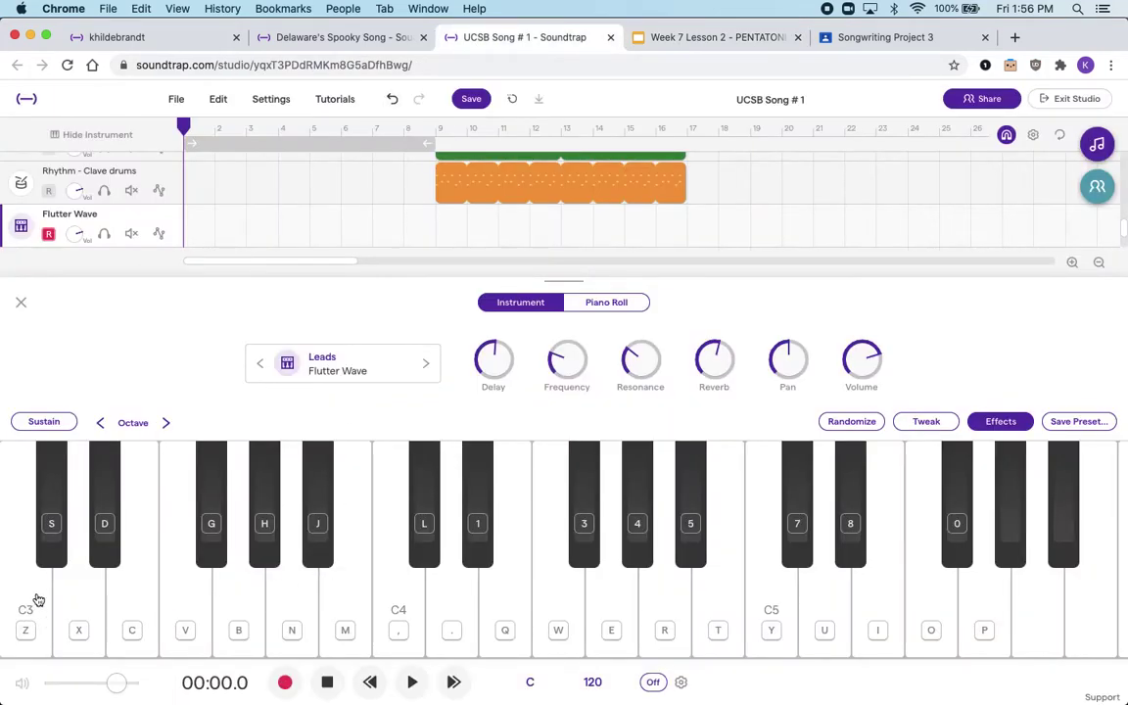
Try out the C major pentatonic notes C, D, E, G and A one by one on the Flutter Wave keyboard, starting at C3.
left_click(37, 599)
left_click(37, 598)
left_click(37, 598)
left_click(37, 599)
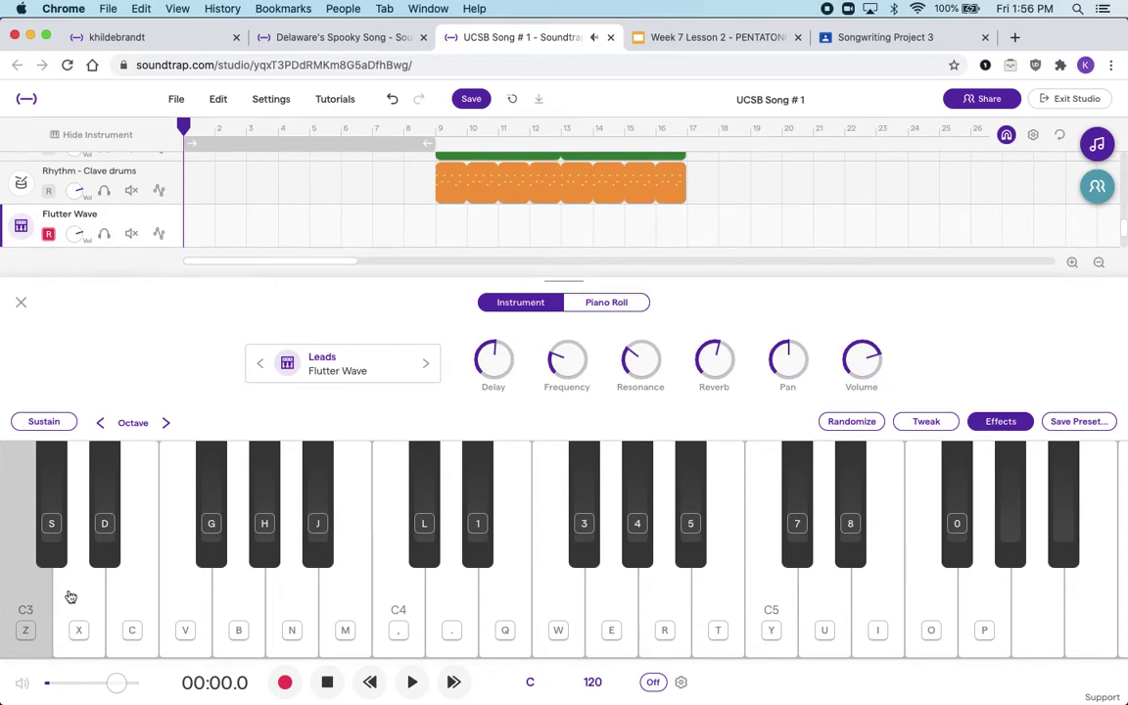
left_click(71, 596)
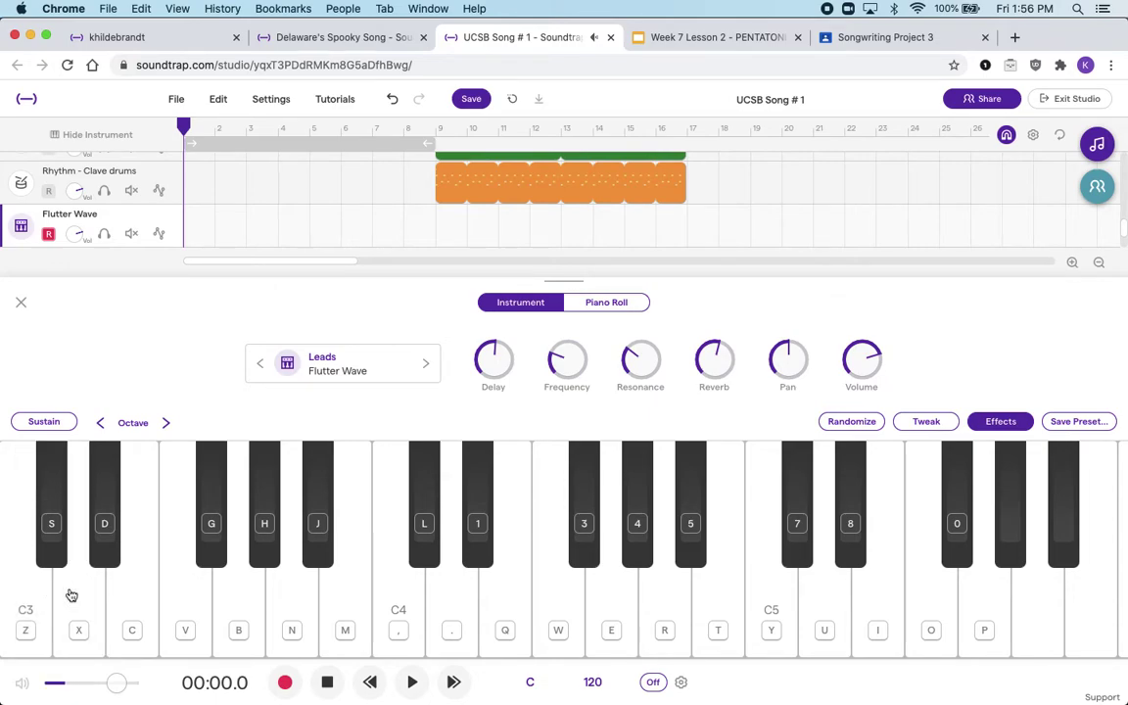
left_click(79, 596)
left_click(80, 597)
left_click(38, 594)
left_click(73, 595)
key("c")
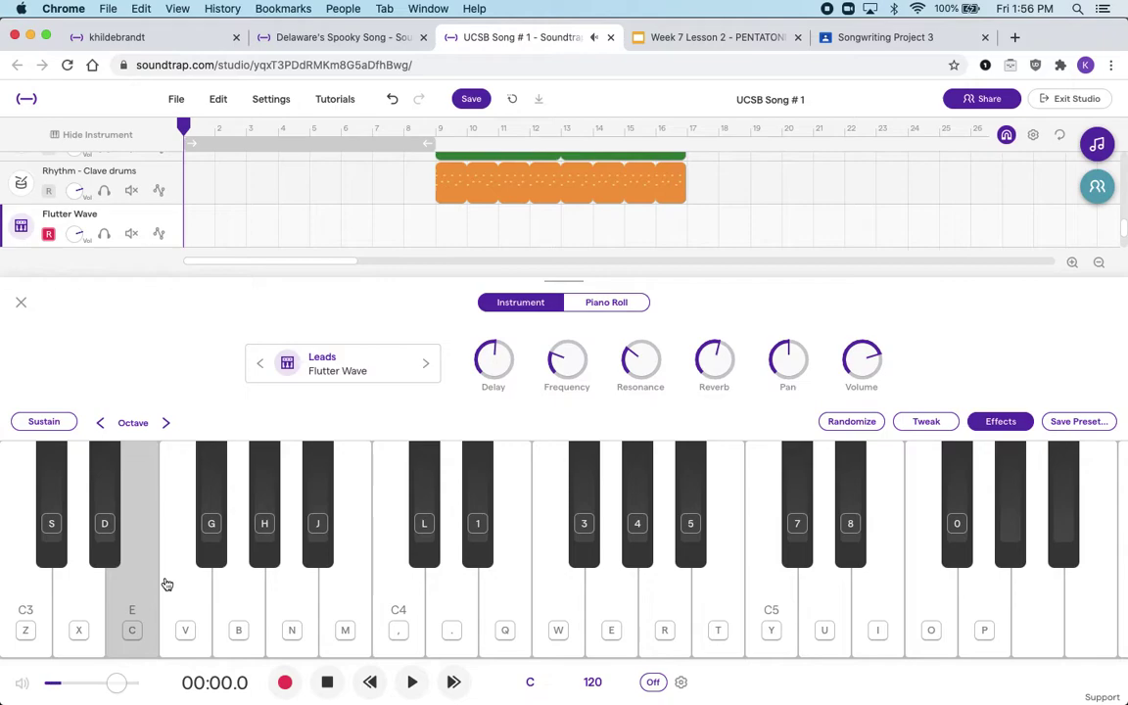
key("b")
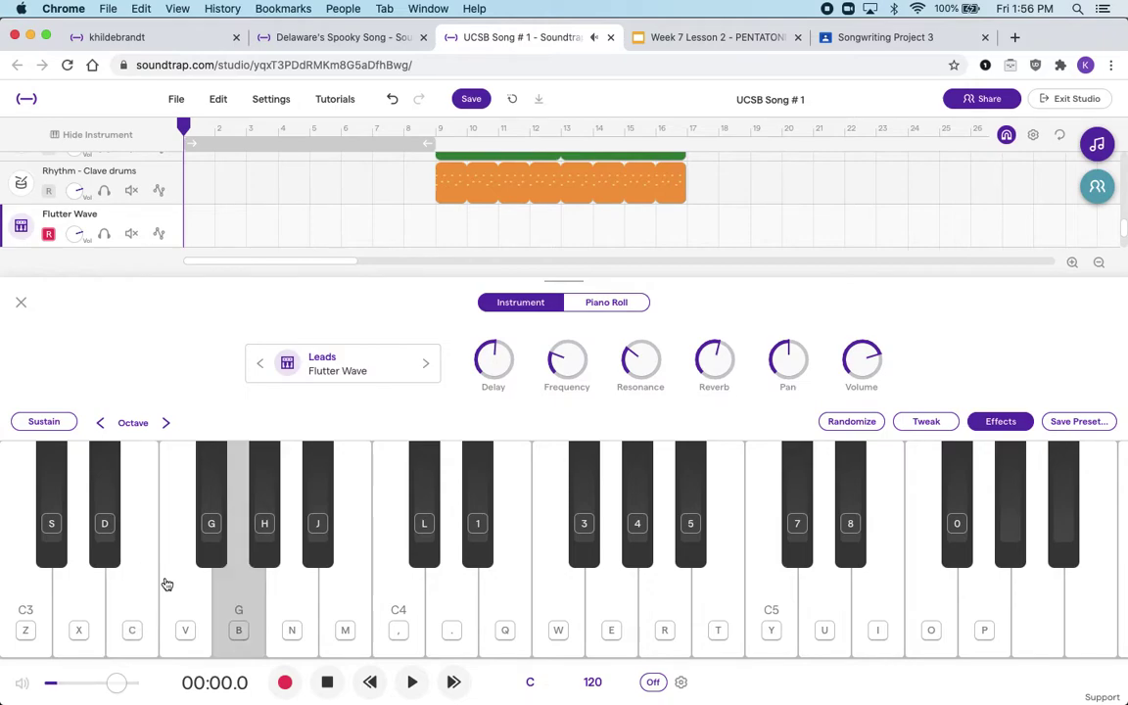
key("n")
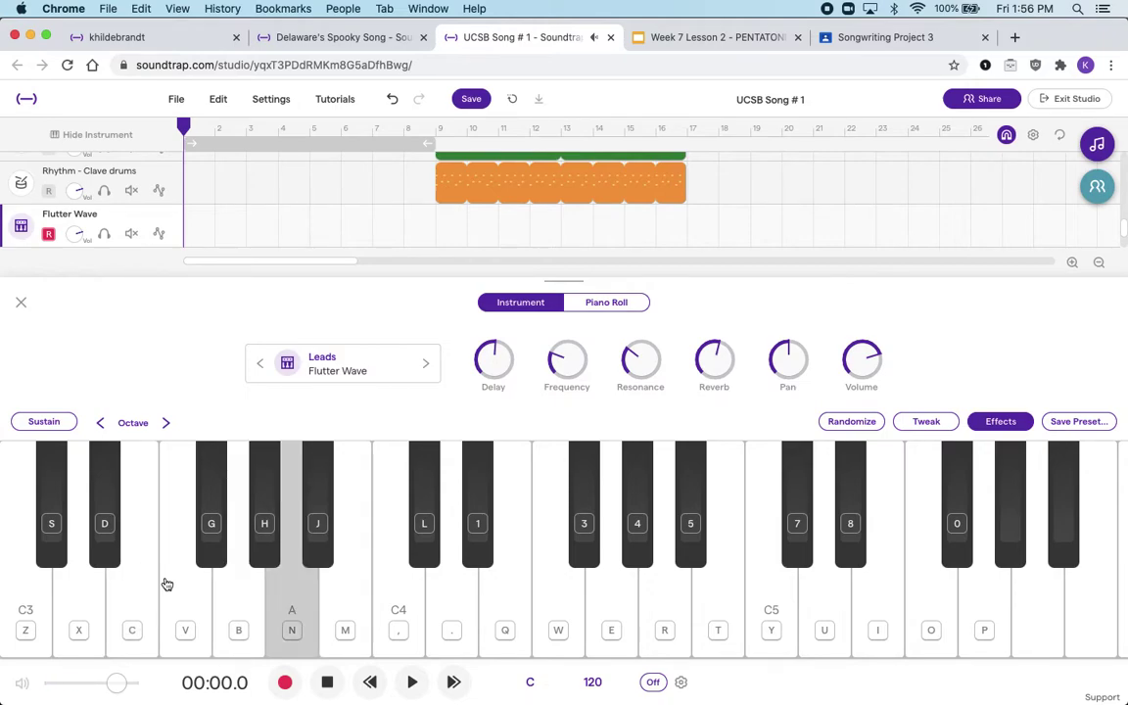
Play the five pentatonic notes C, D, E, G and A as one ascending run from C3.
key("z")
key("x")
key("c")
key("b")
key("n")
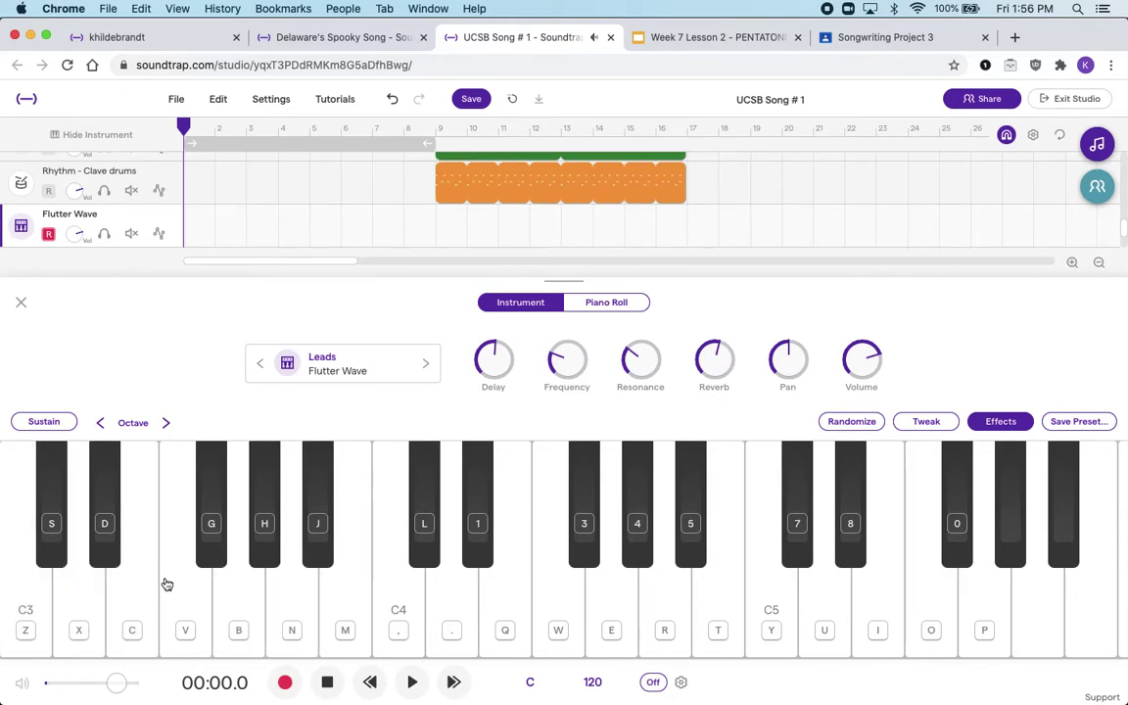
Continue the pentatonic scale upward from C4 through the octave above C5 on the on-screen piano.
left_click(405, 595)
left_click(473, 597)
left_click(499, 603)
left_click(612, 592)
left_click(646, 592)
left_click(768, 579)
left_click(879, 588)
left_click(991, 595)
left_click(1042, 595)
left_click(981, 595)
Rehearse an improvised melody on the Flutter Wave synth between C3 and D4 without recording it.
key("comma")
key("b")
key("n")
key("comma")
key("n")
key("comma")
key("comma")
key("n")
key("comma")
key("n")
key("comma")
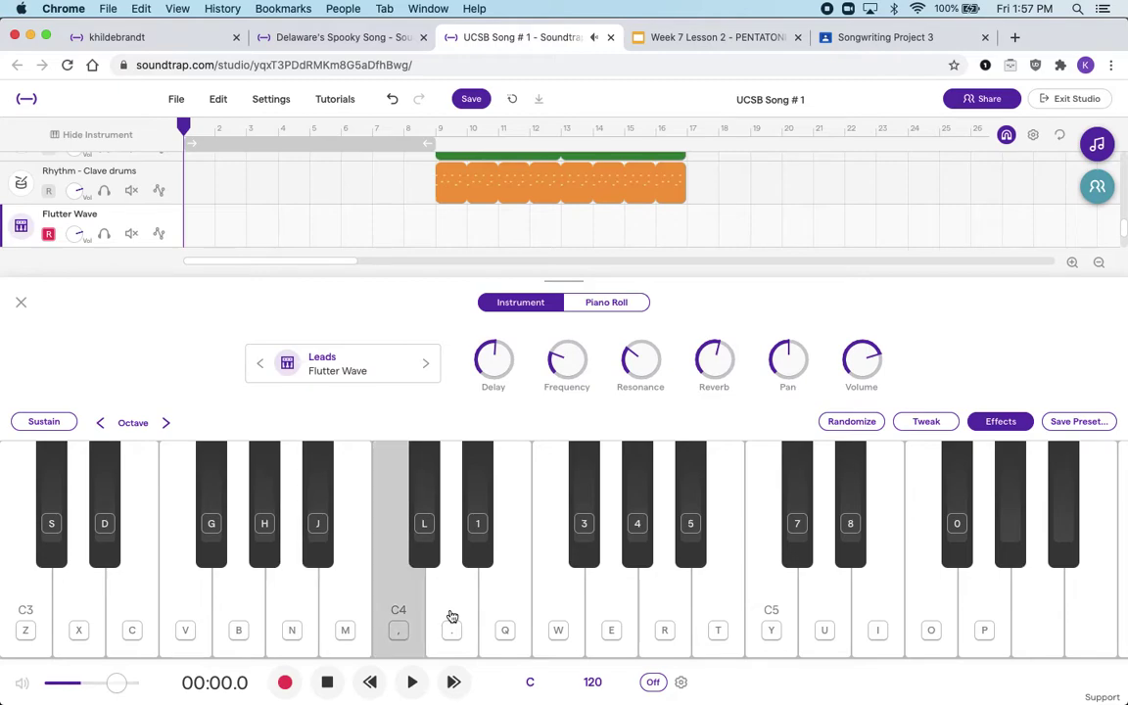
key("comma")
key("b")
key("n")
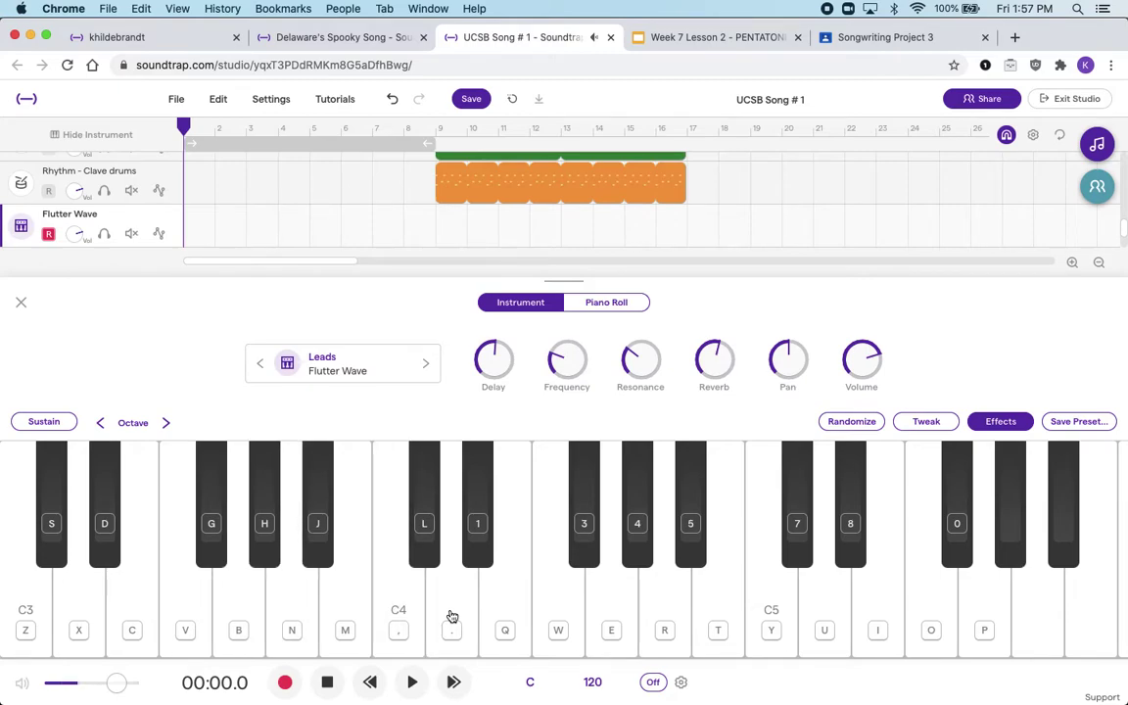
key("comma")
key("n")
key("comma")
key("comma")
key("m")
key("comma")
key("period")
key("comma")
key("m")
key("n")
key("v")
key("n")
key("b")
key("v")
key("z")
key("x")
key("c")
key("b")
key("n")
key("comma")
key("period")
key("comma")
key("m")
key("b")
key("c")
key("x")
key("c")
key("b")
key("z")
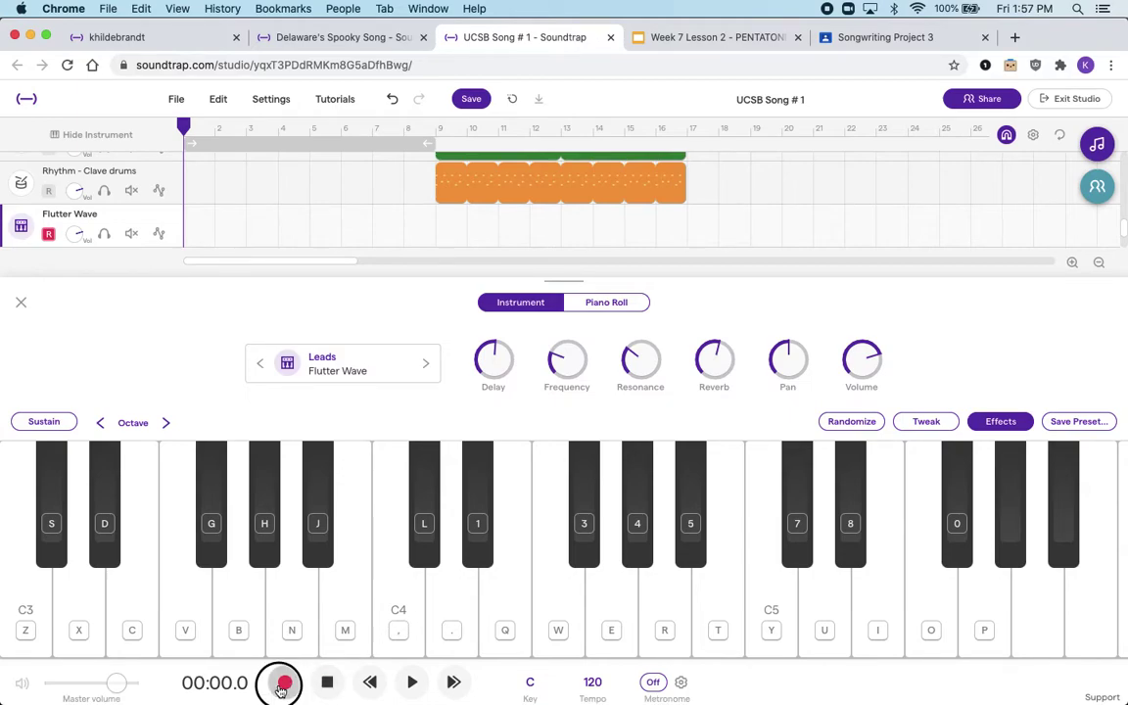
Record an improvised melody of about 17 seconds on the Flutter Wave track from the start of the song.
left_click(284, 683)
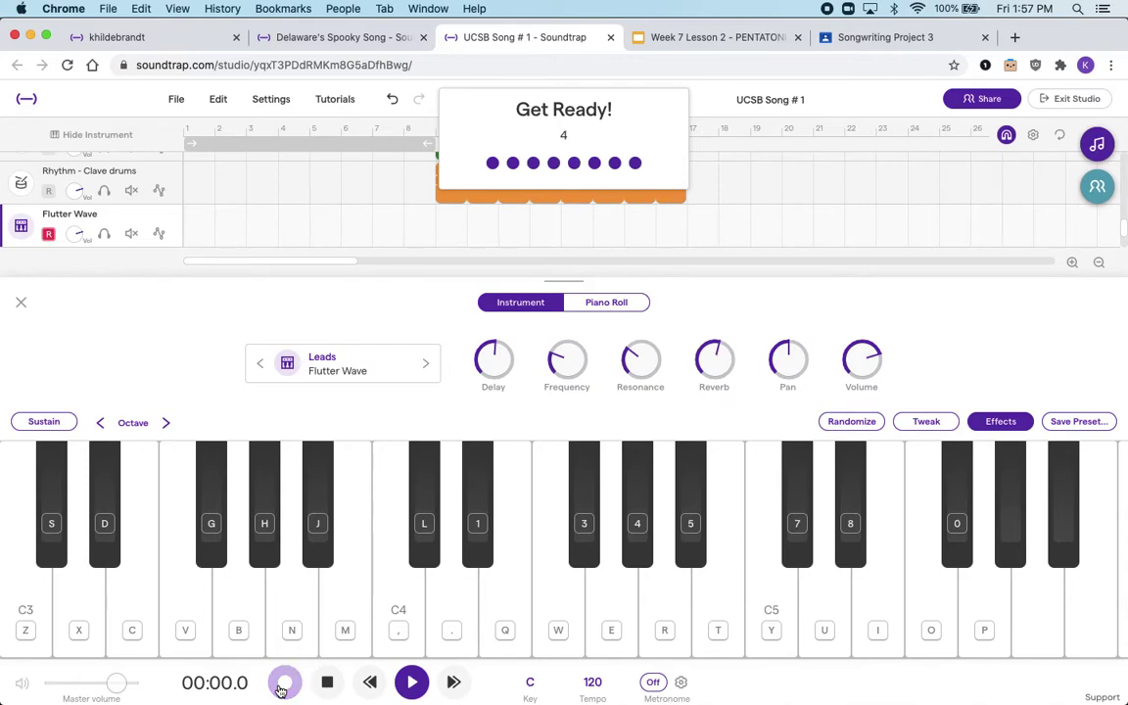
key("z")
key("x")
key("c")
key("b")
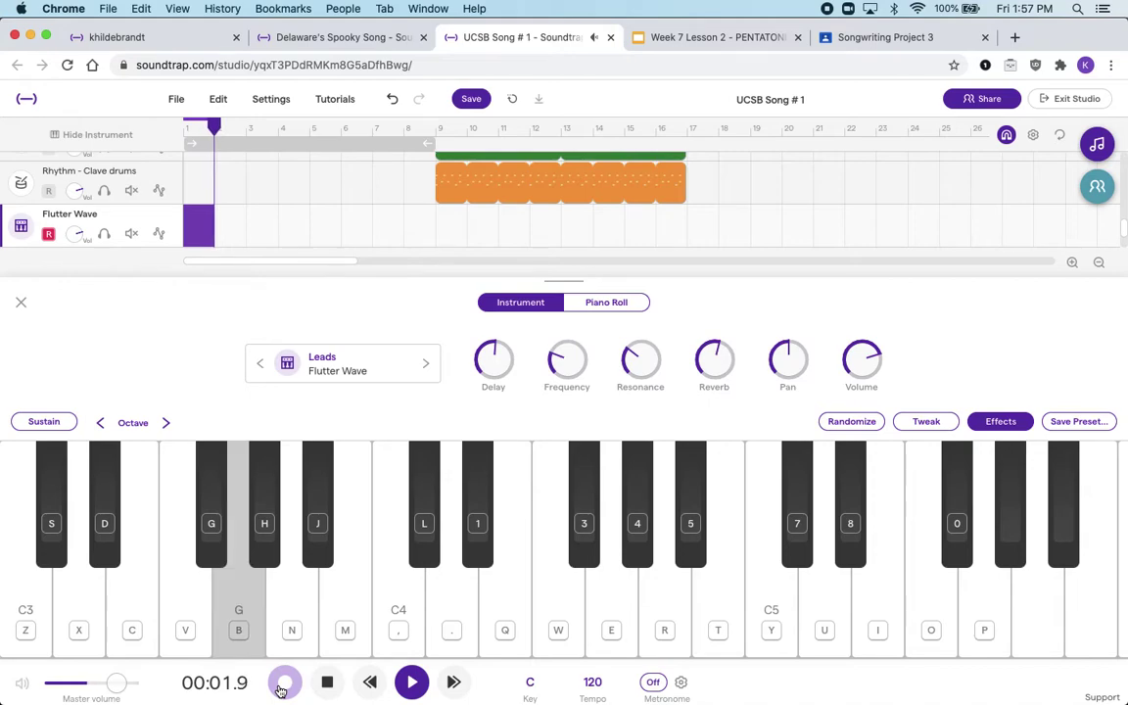
key("n")
key("m")
key("period")
key("comma")
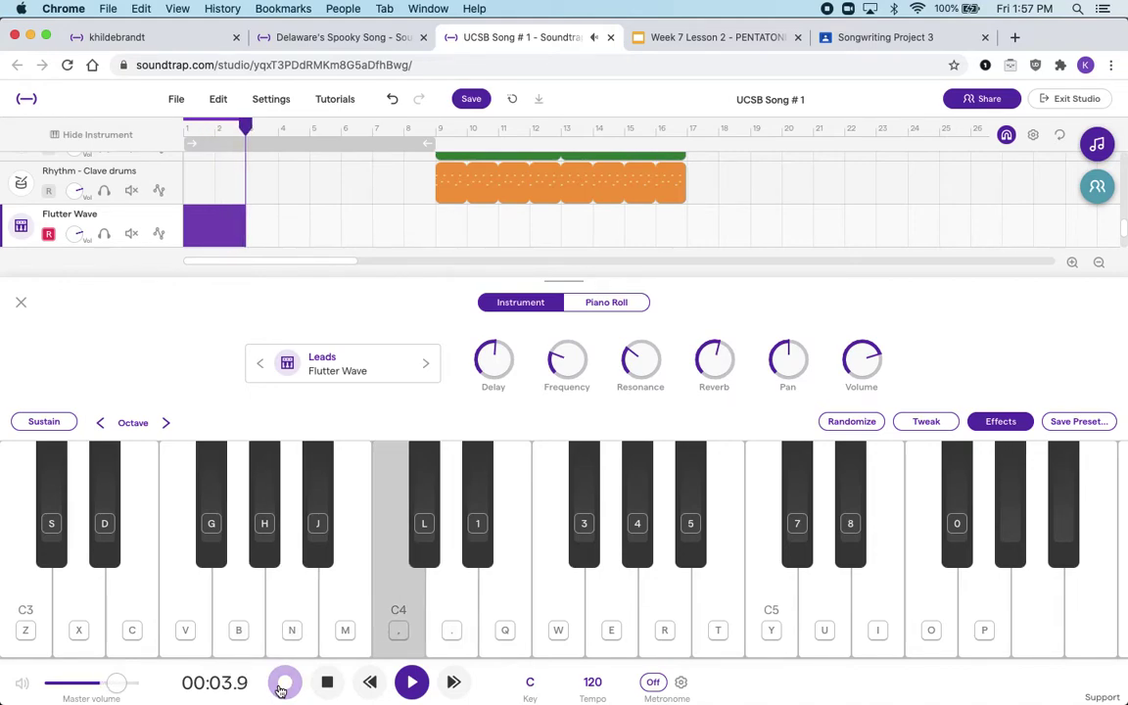
key("period")
key("q")
key("w")
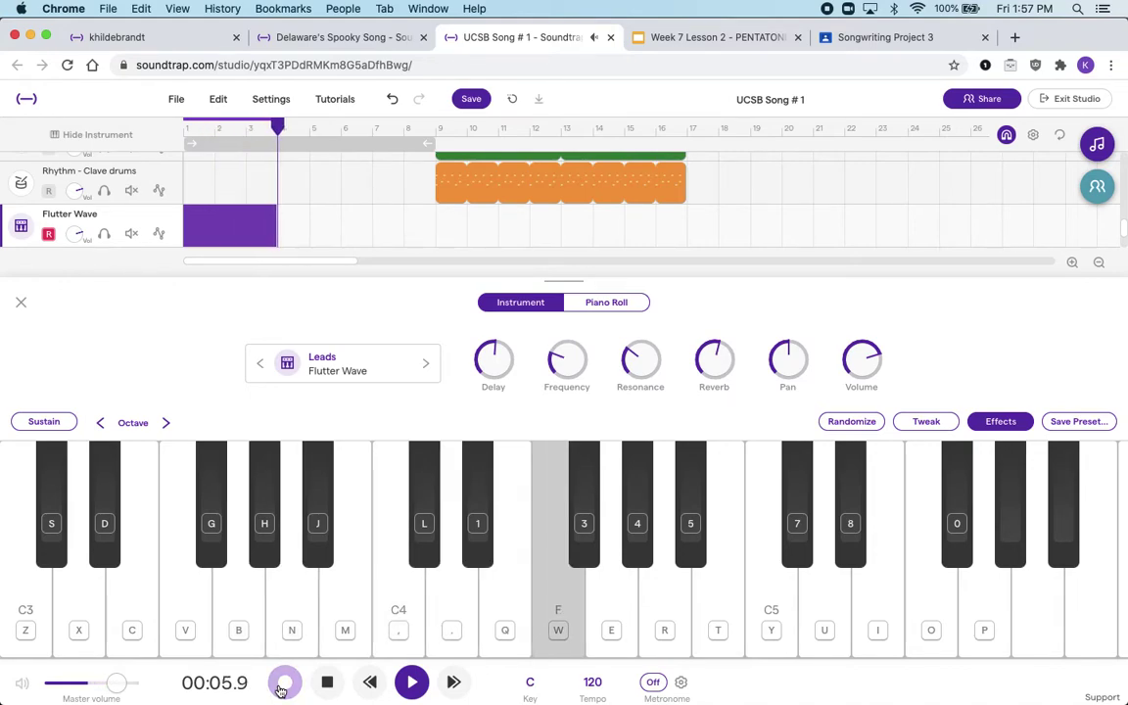
key("r")
key("e")
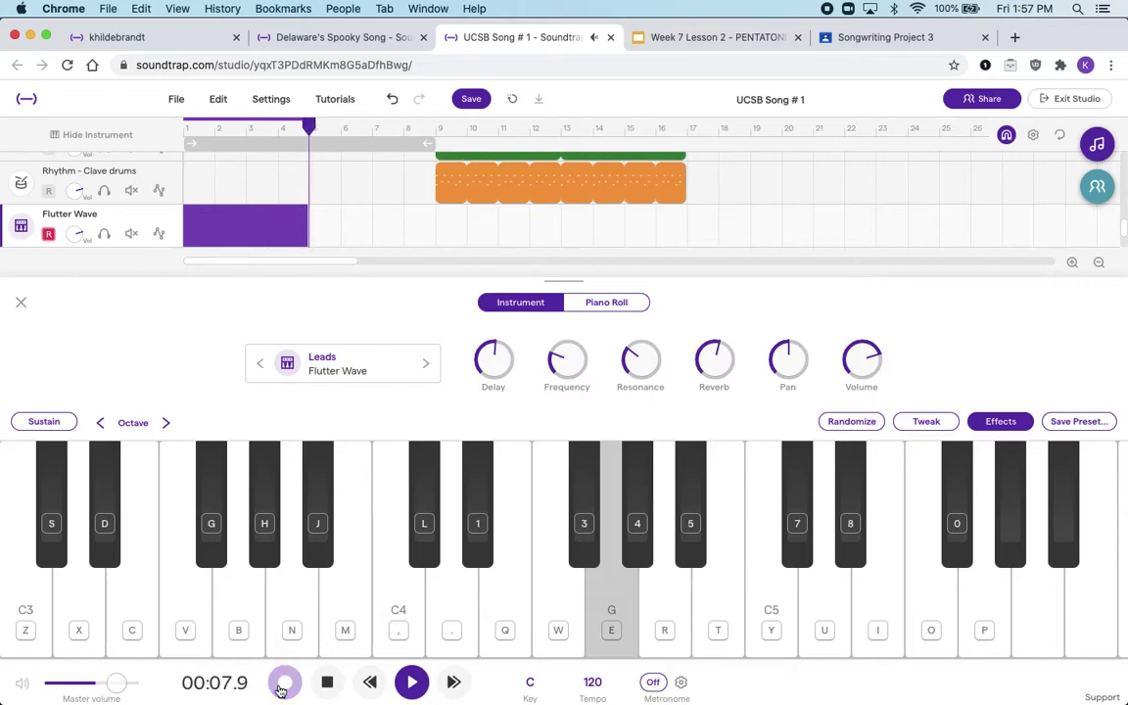
key("z")
key("x")
key("c")
key("n")
key("m")
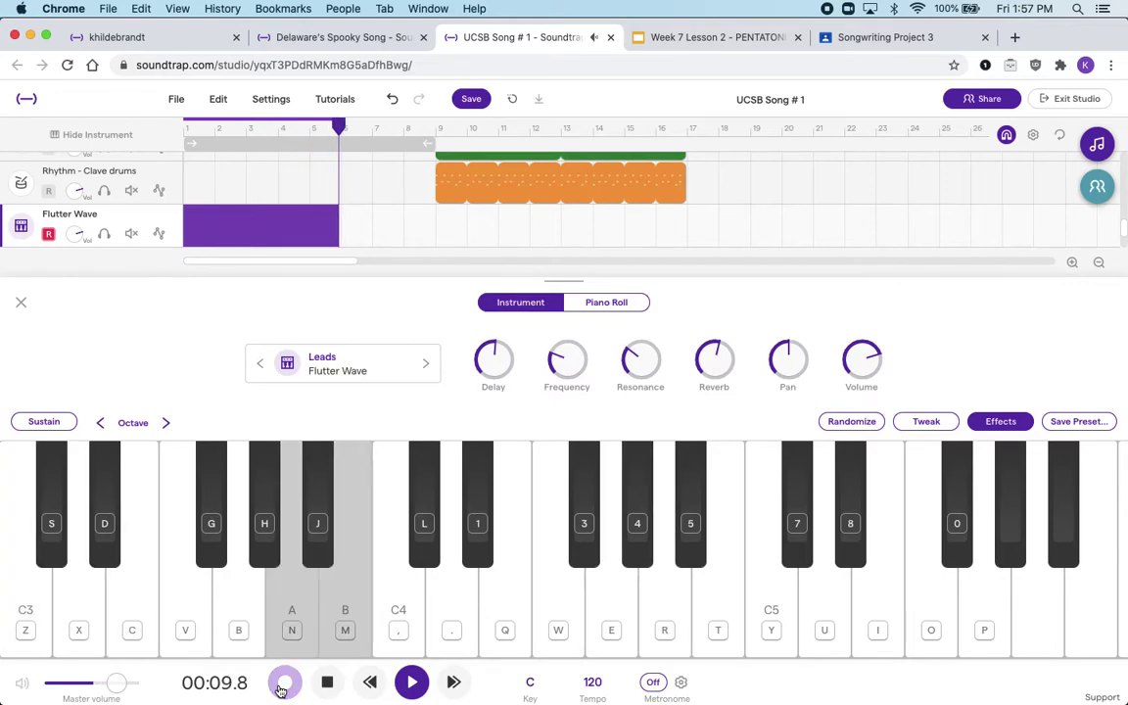
key("period")
key("m")
key("n")
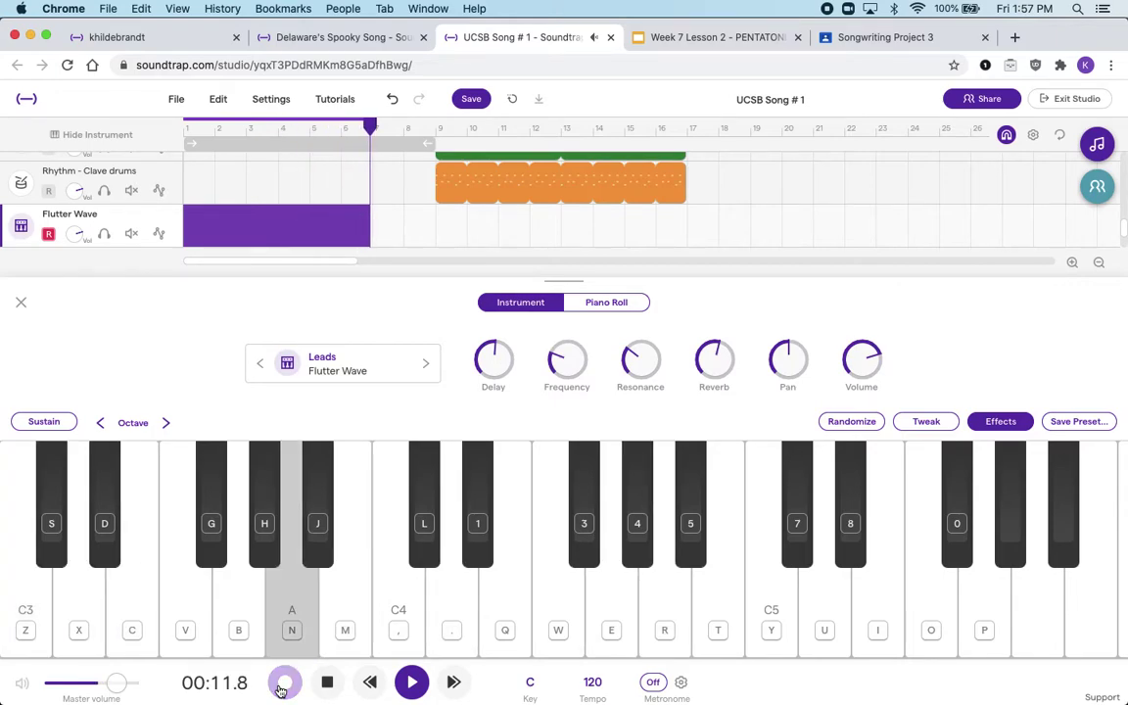
key("b")
key("n")
key("b")
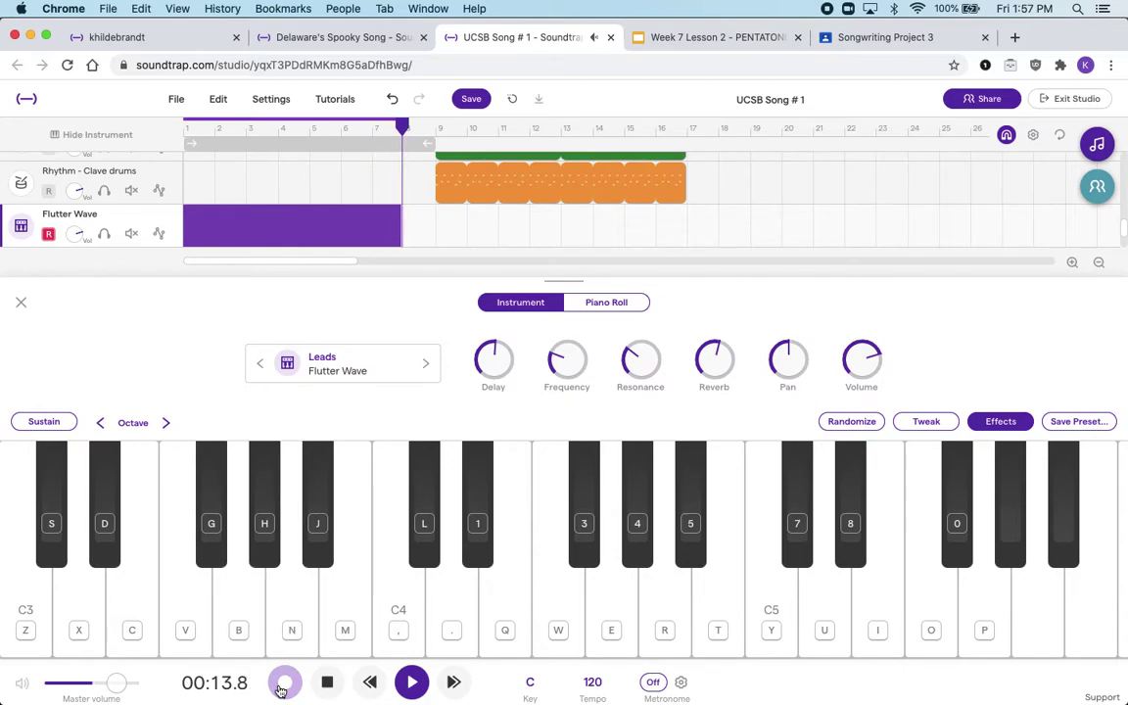
key("n")
key("c")
key("b")
key("x")
key("z")
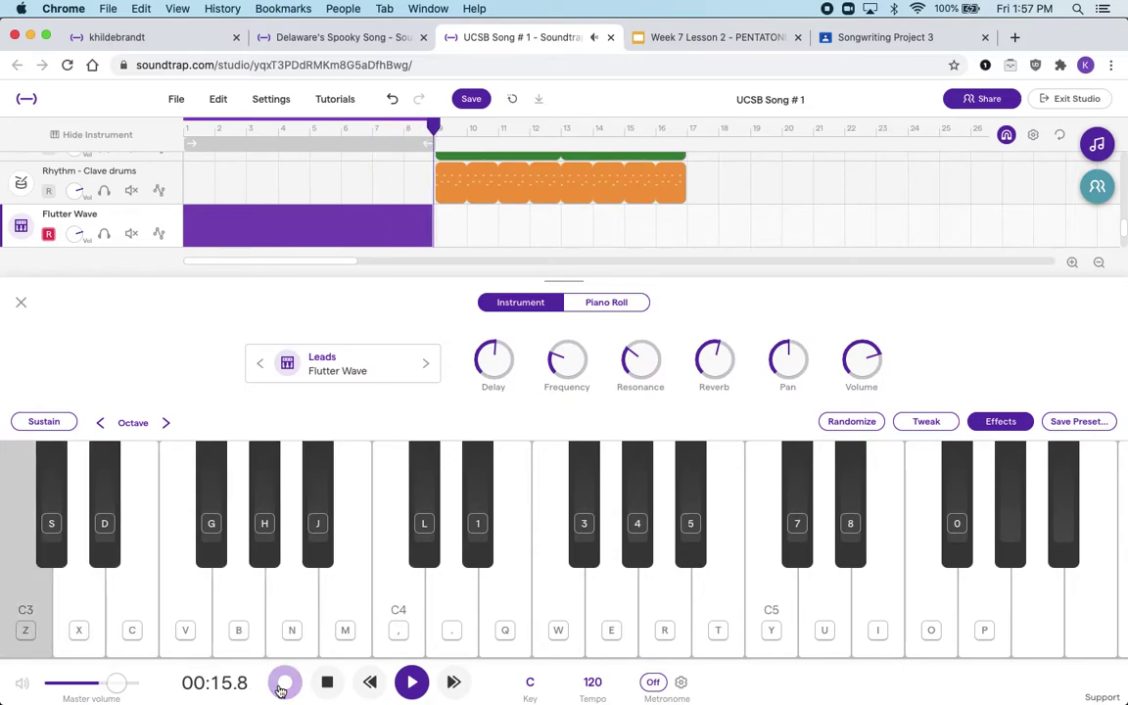
key("b")
key("n")
left_click(283, 684)
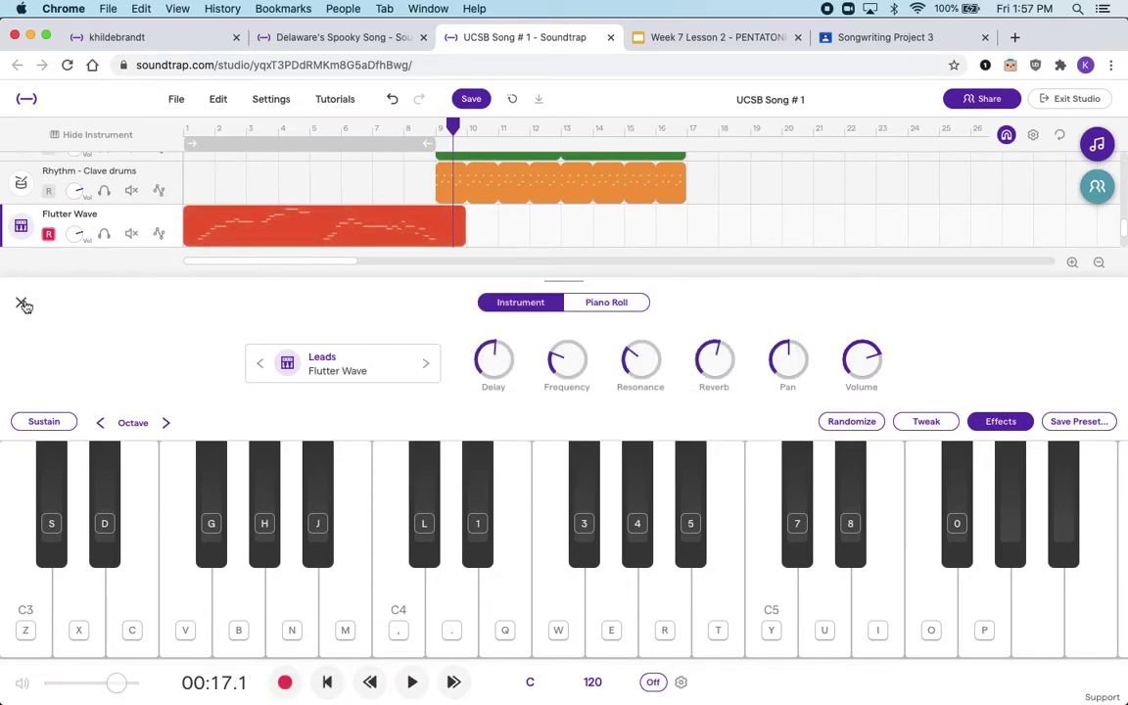
Close the instrument view and trim the recorded Flutter Wave clip so it ends at the start of bar 9.
left_click(21, 304)
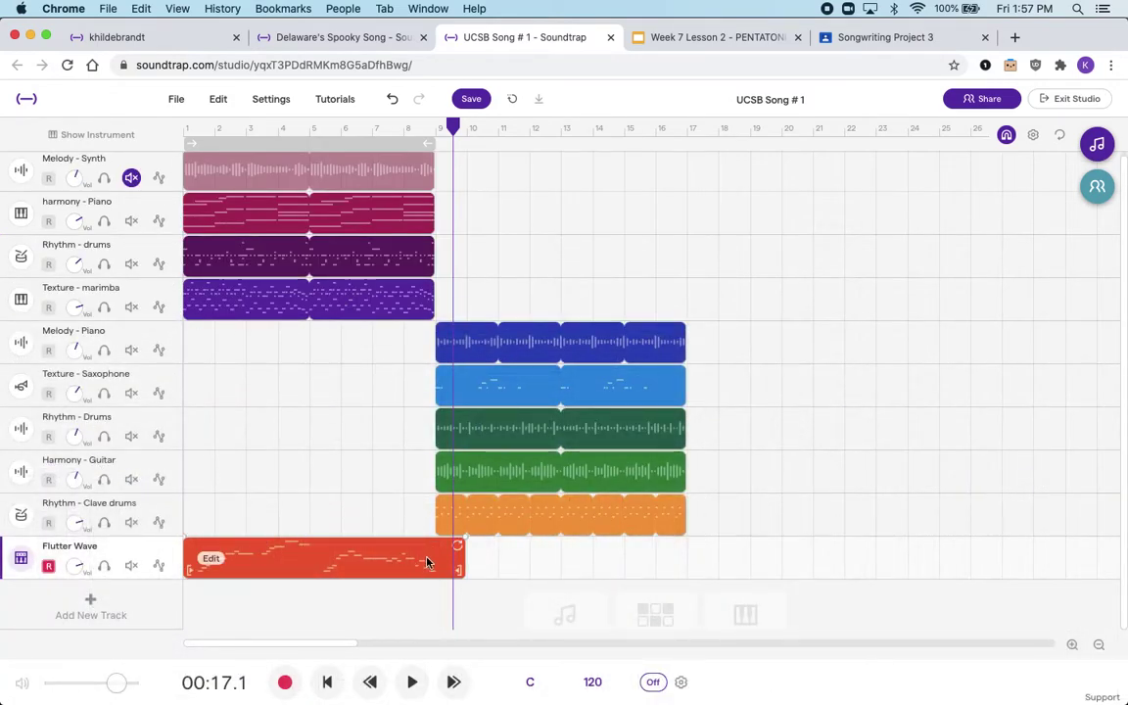
left_click_drag(458, 569, 436, 569)
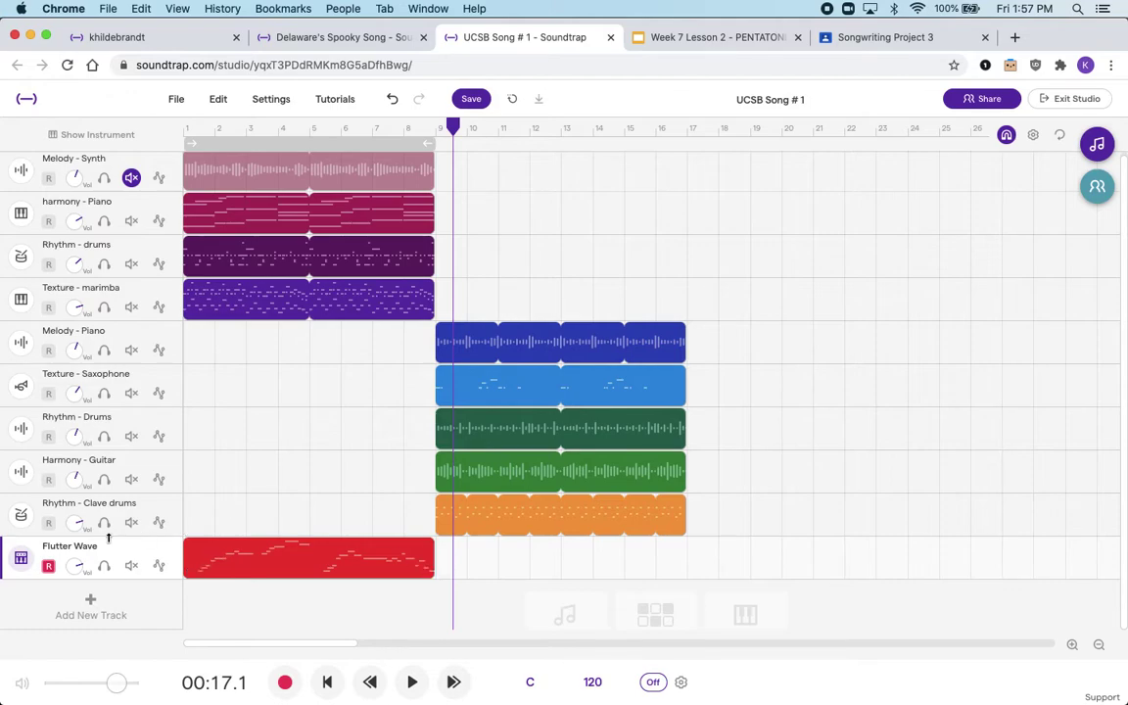
Play the song from the beginning, raise the Flutter Wave track's volume while listening, and stop playback.
left_click(188, 130)
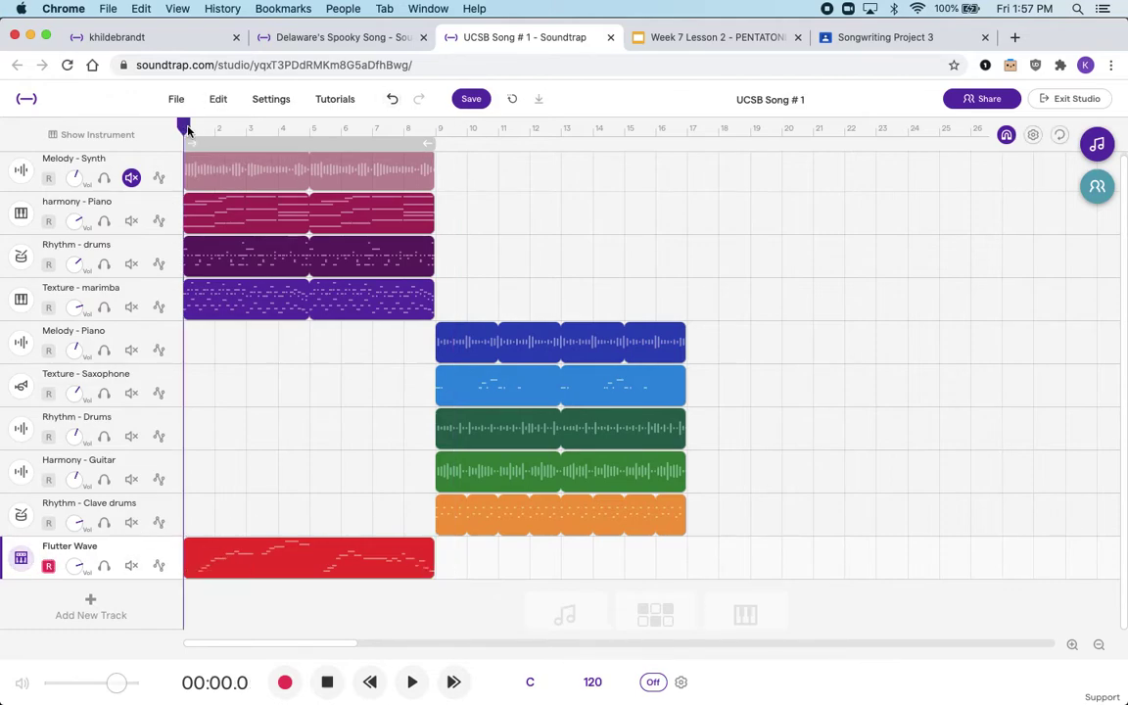
left_click(413, 682)
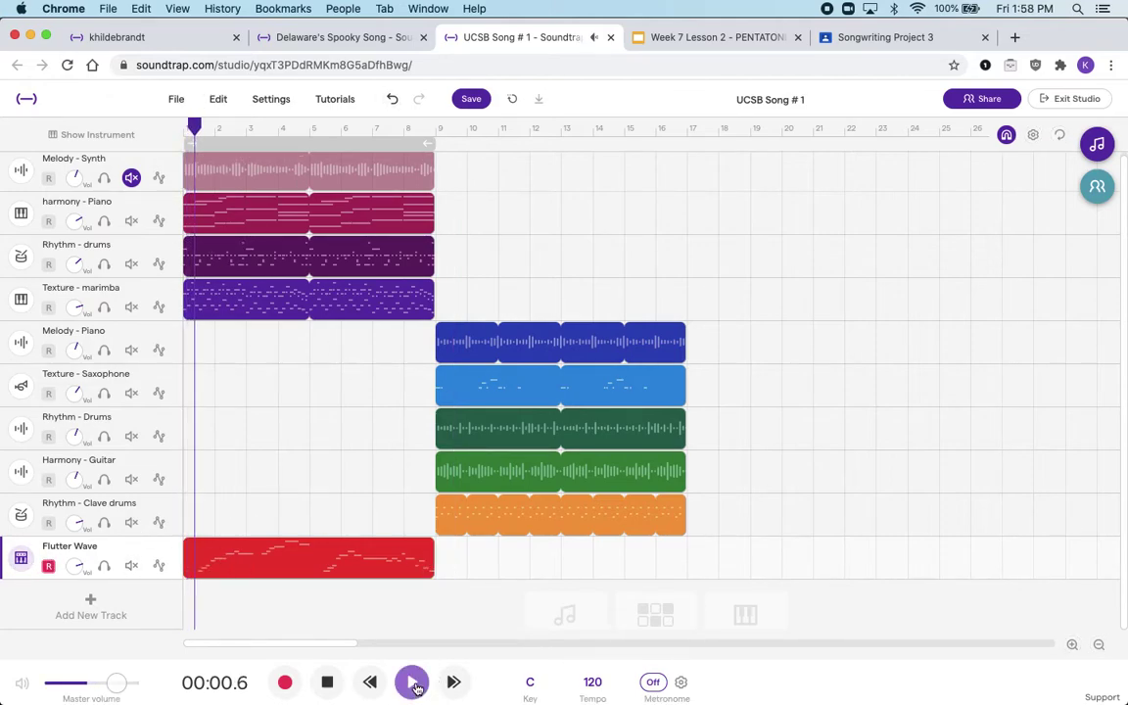
left_click_drag(78, 568, 79, 529)
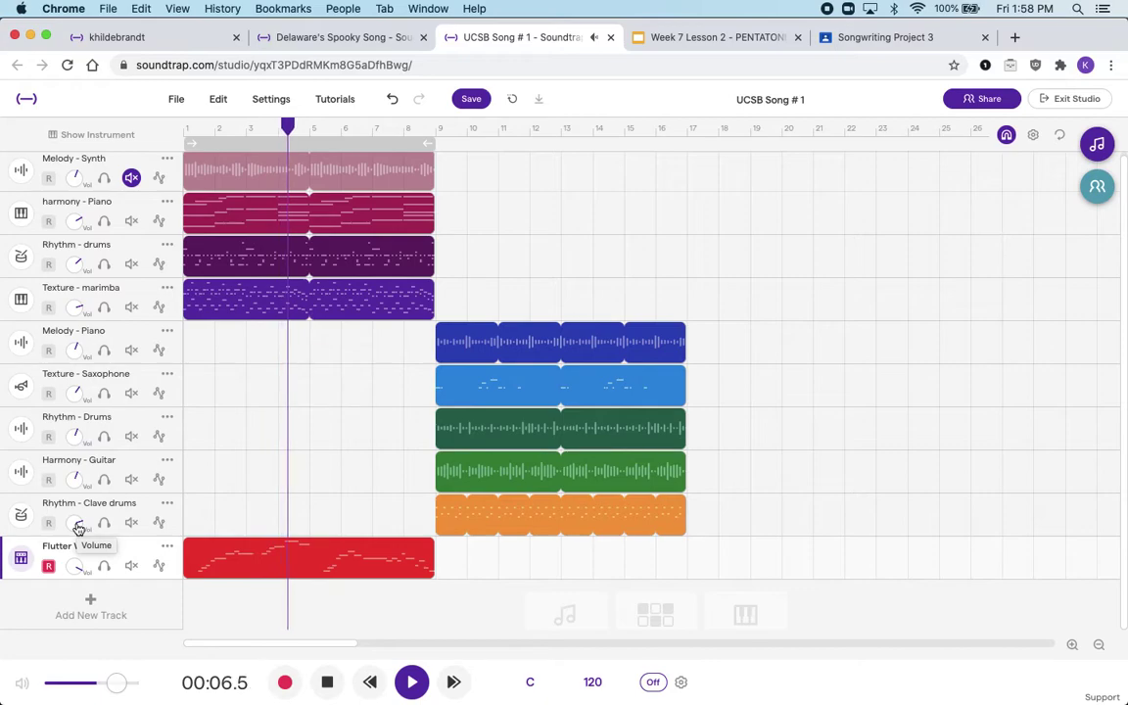
left_click(329, 683)
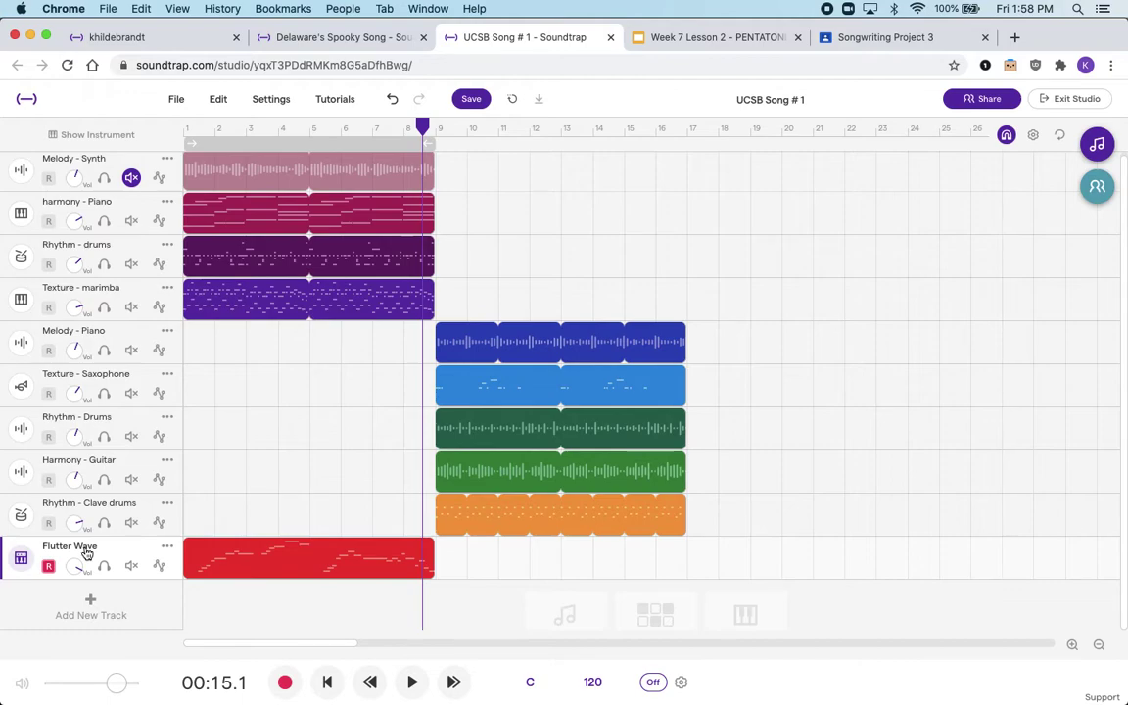
Rename the Flutter Wave track "Pentatonic Scale Melody" and move it above the Melody - Synth track.
double_click(81, 548)
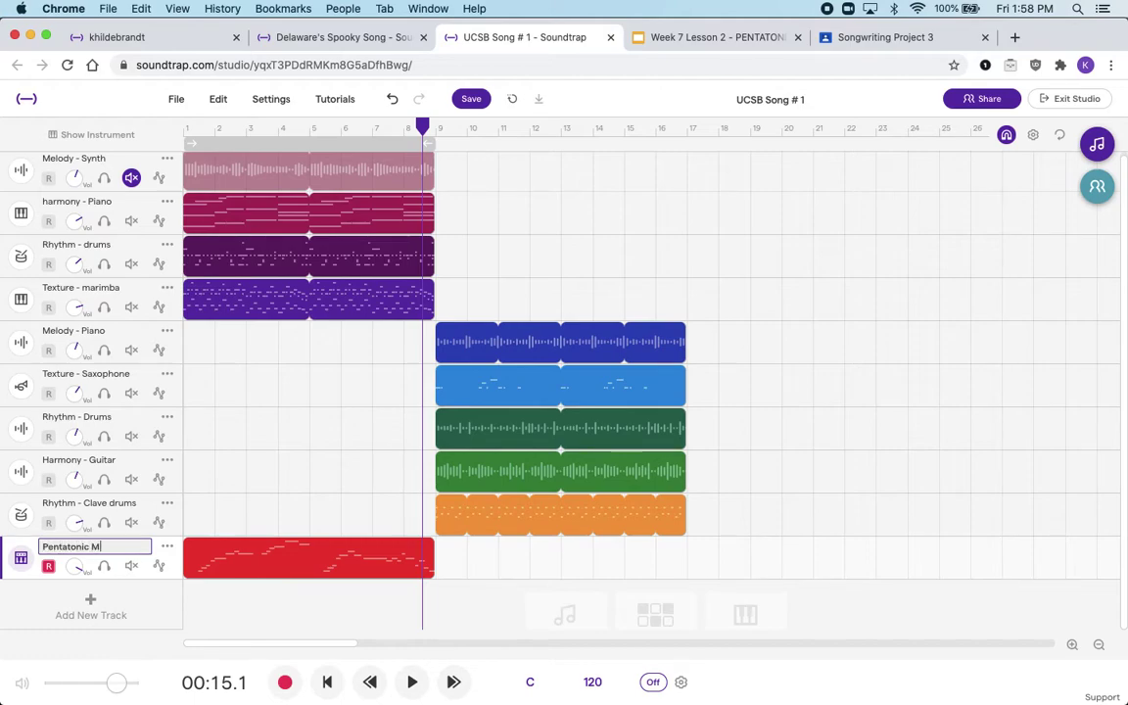
type("Pentatonic Scale Melody")
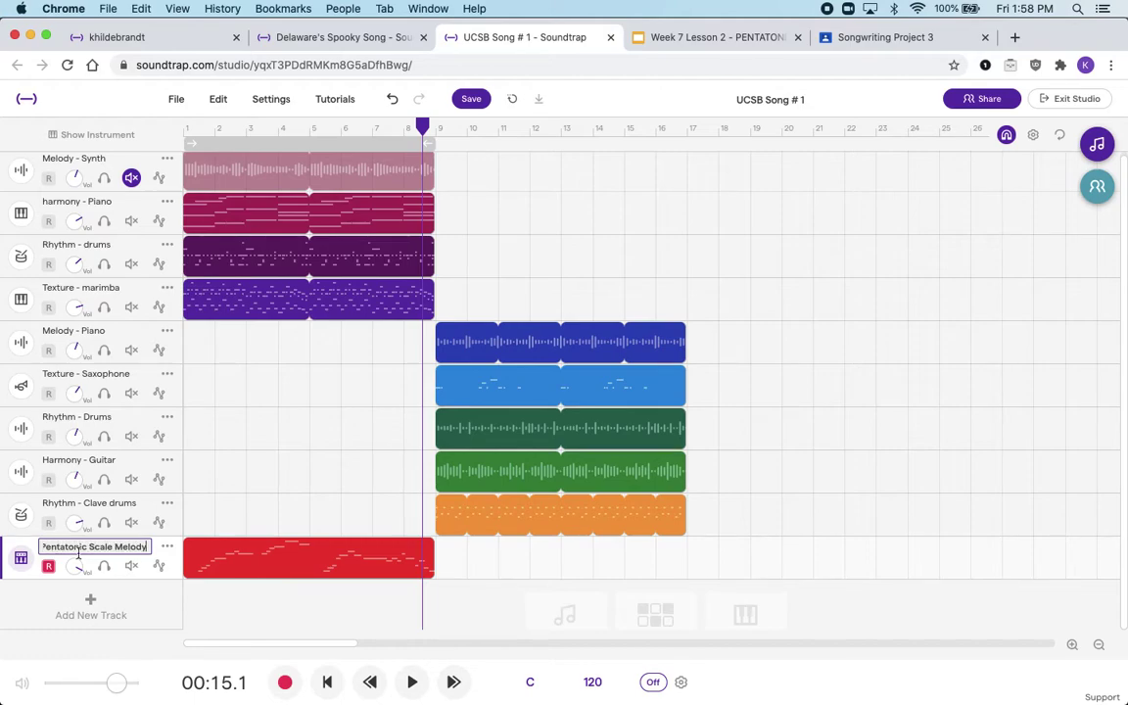
key("Return")
left_click_drag(83, 545, 123, 196)
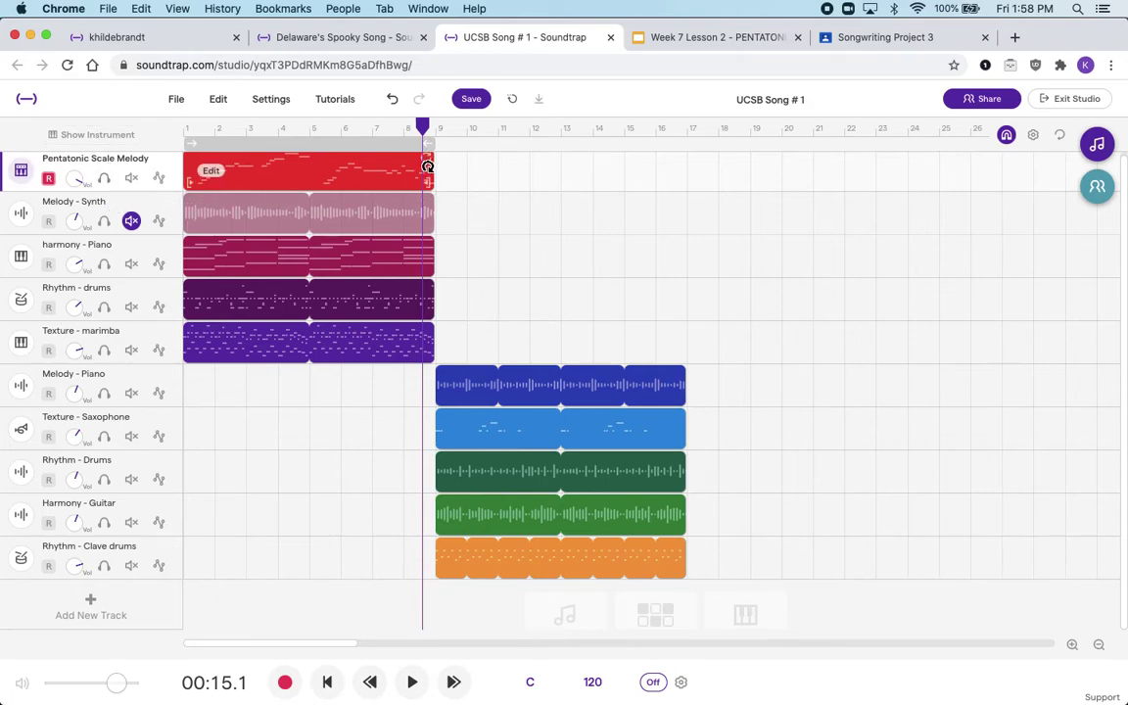
key("space")
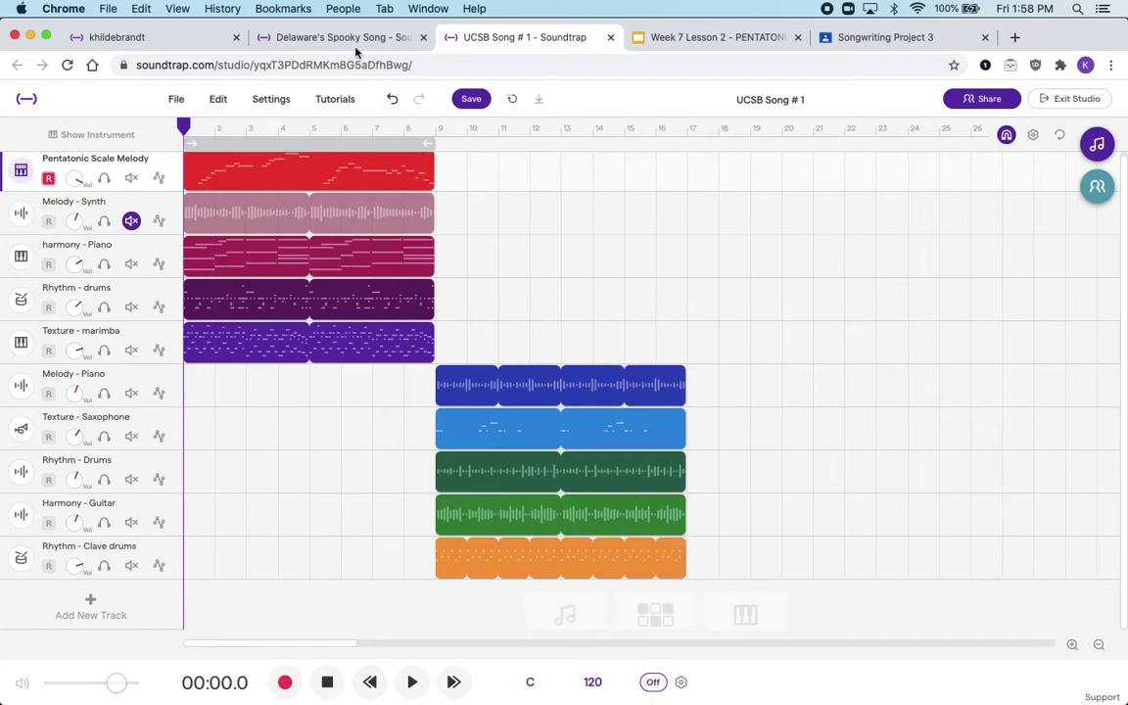
Check the musical key of Delaware's Spooky Song with its collaborators chat hidden, and return to the Week 7 lesson in Google Slides.
left_click(317, 38)
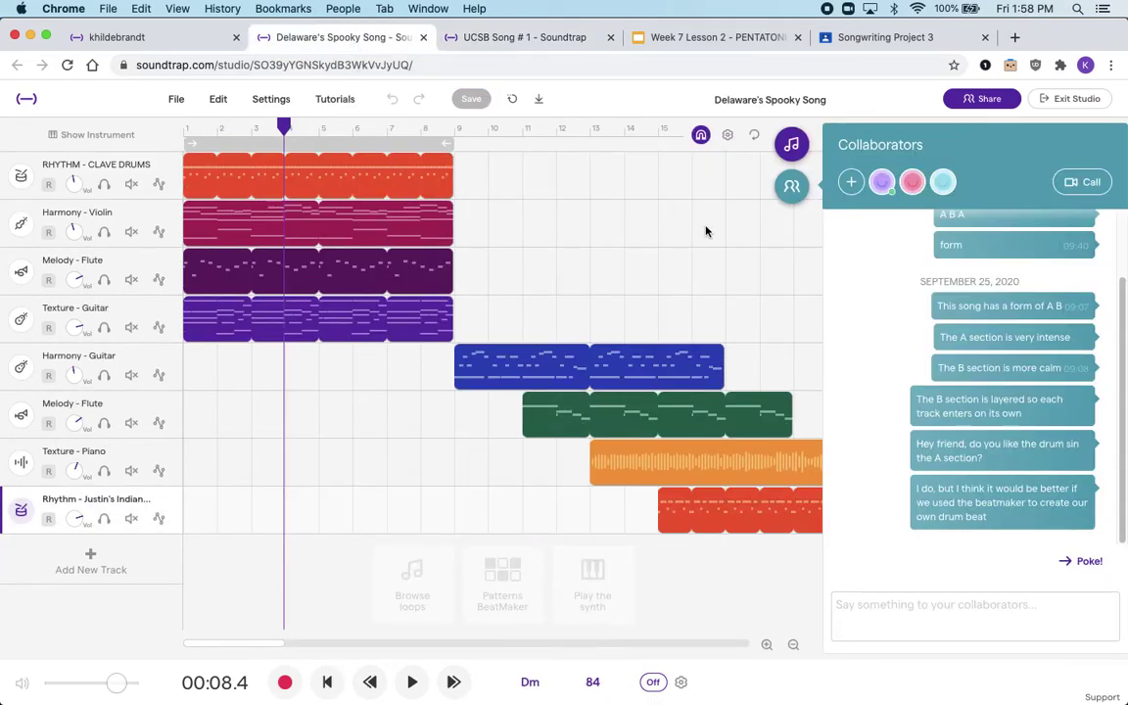
left_click(797, 195)
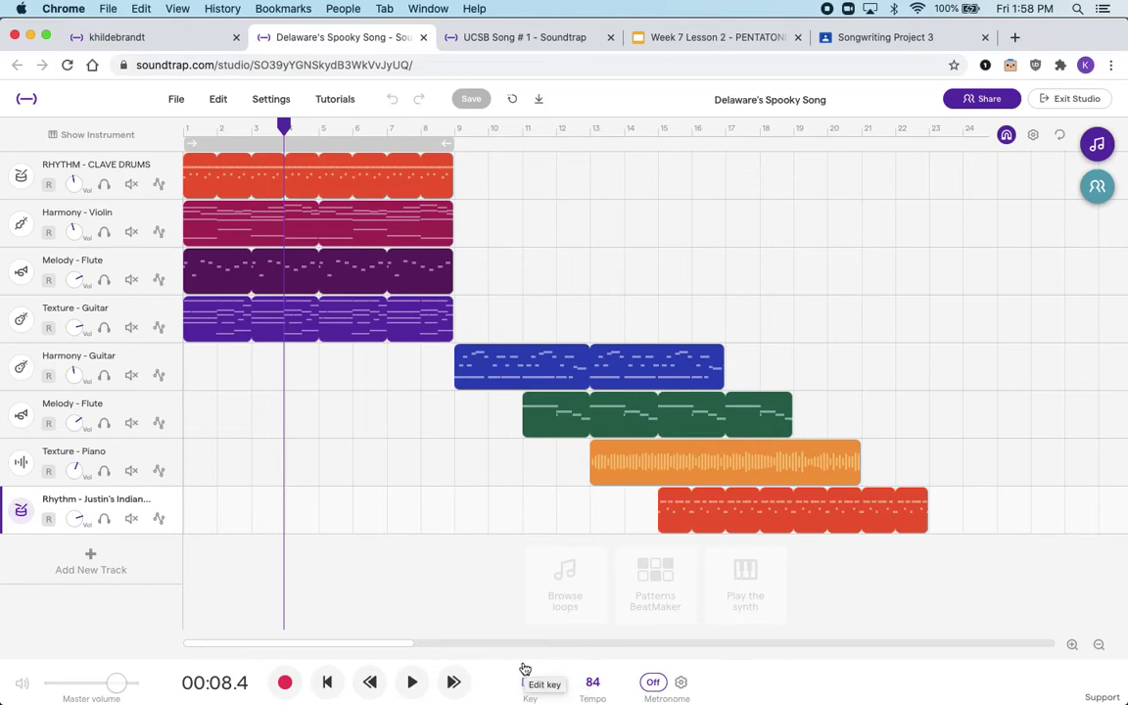
left_click(725, 40)
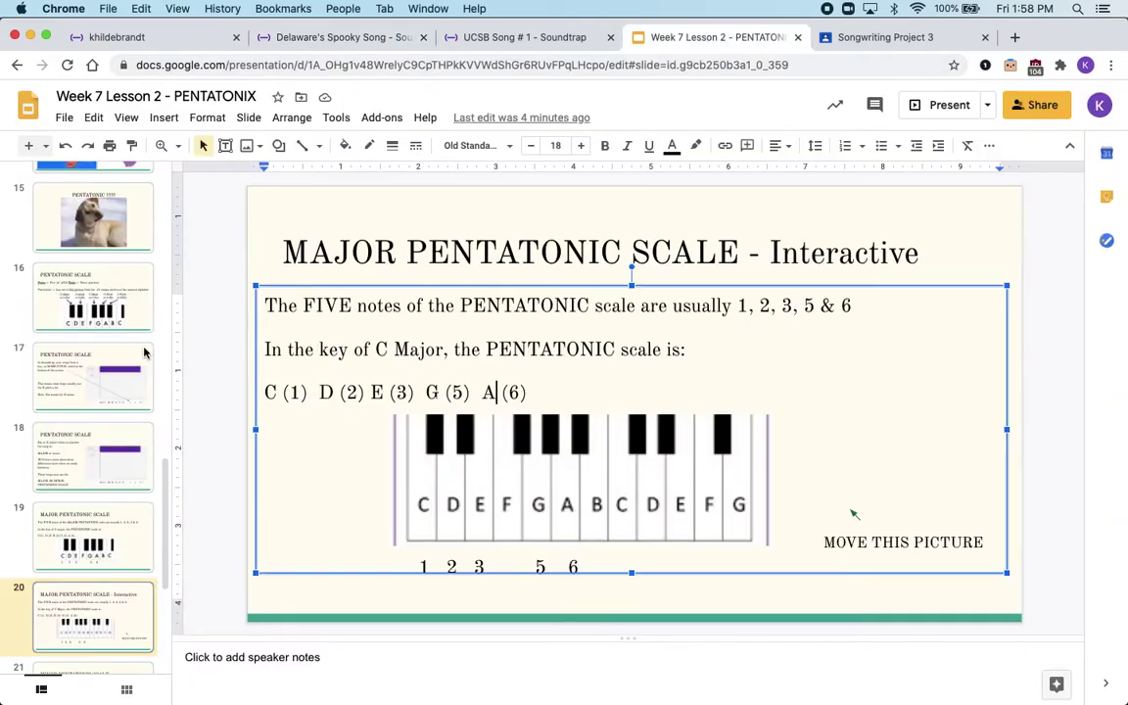
Open the Minor Pentatonic Scale Interactive slide and move the keyboard picture so its first D key sits above the number 1.
scroll(139, 496, "down", 5)
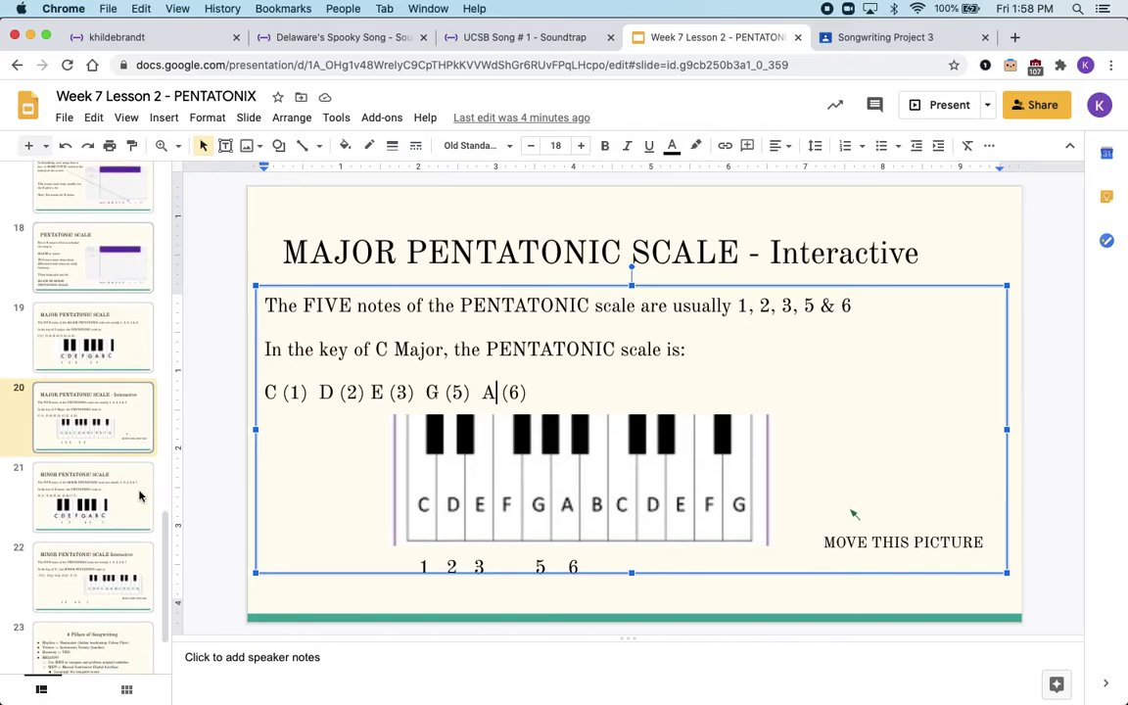
left_click(104, 592)
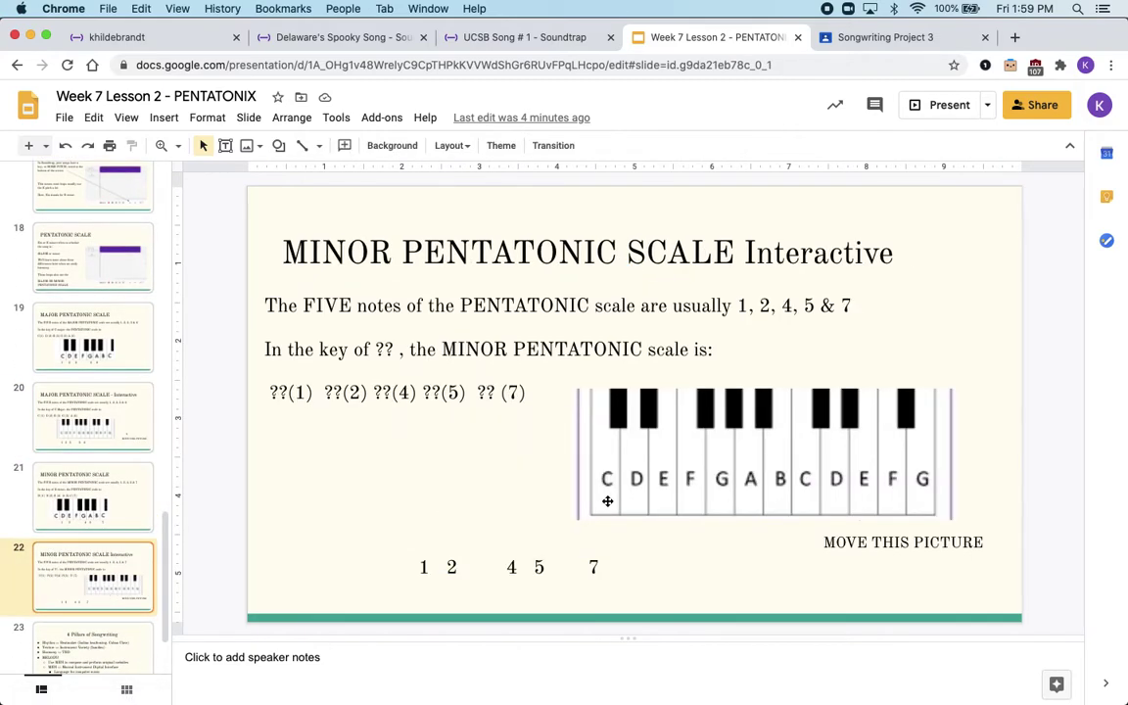
left_click_drag(747, 440, 533, 468)
left_click(609, 587)
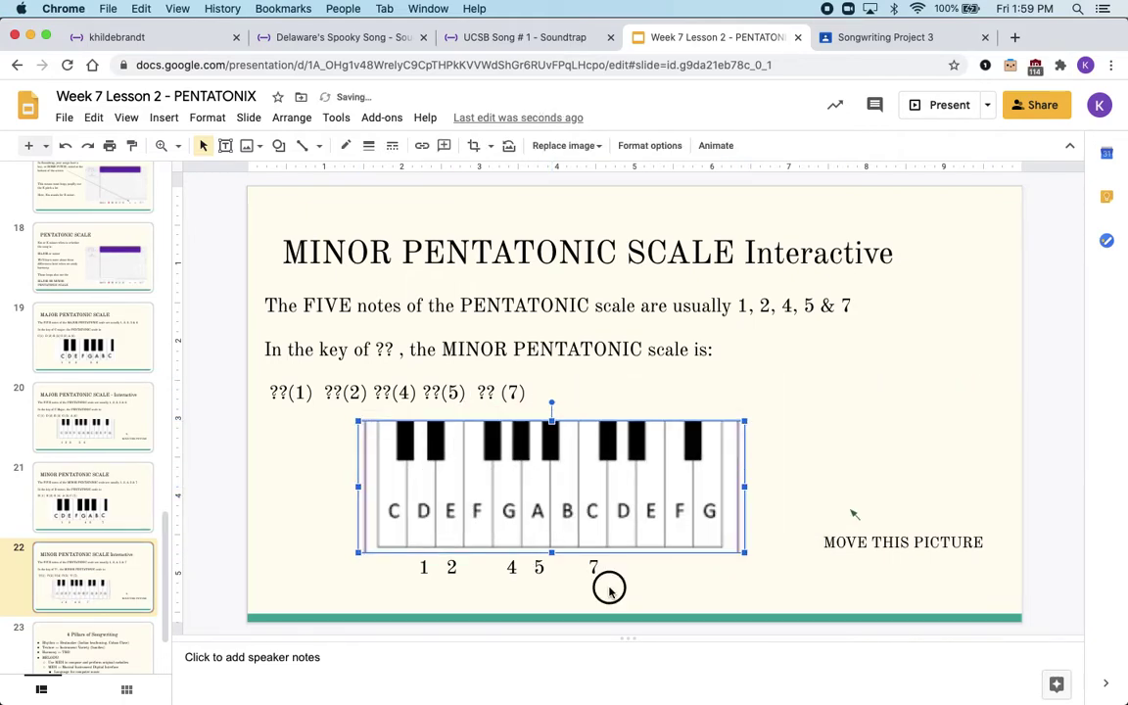
Fill in the slide's minor pentatonic notes as D for 1, E for 2, G for 4, A for 5 and C for 7.
double_click(278, 392)
type("D")
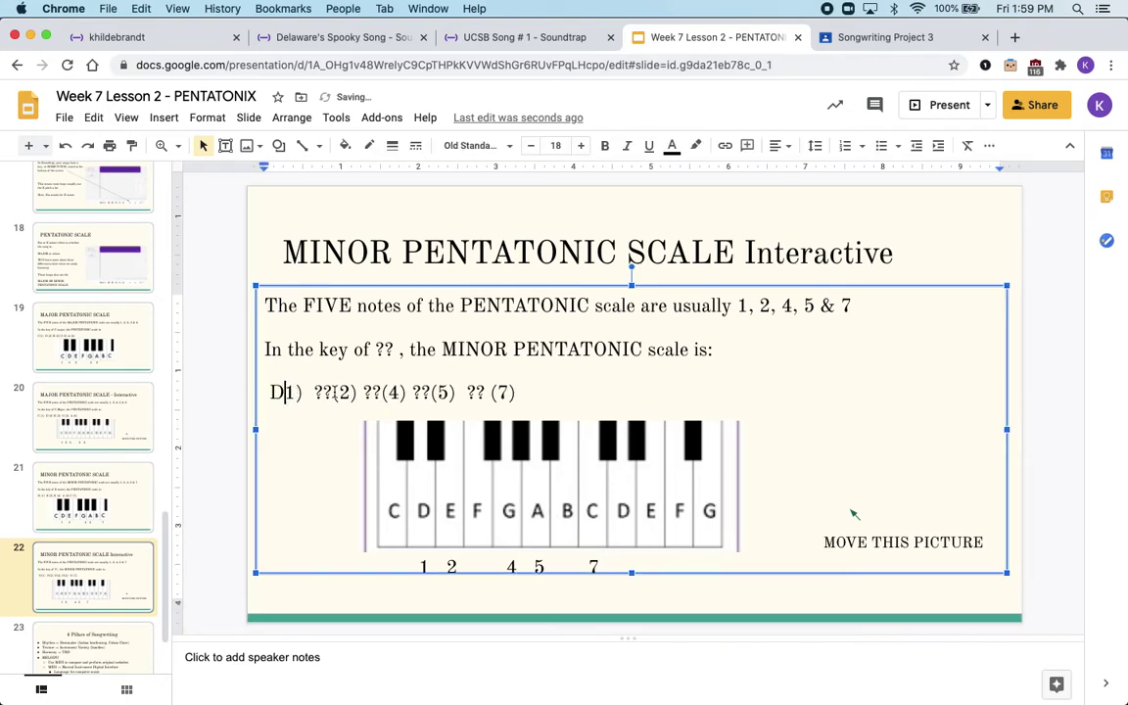
left_click(322, 392)
type("E")
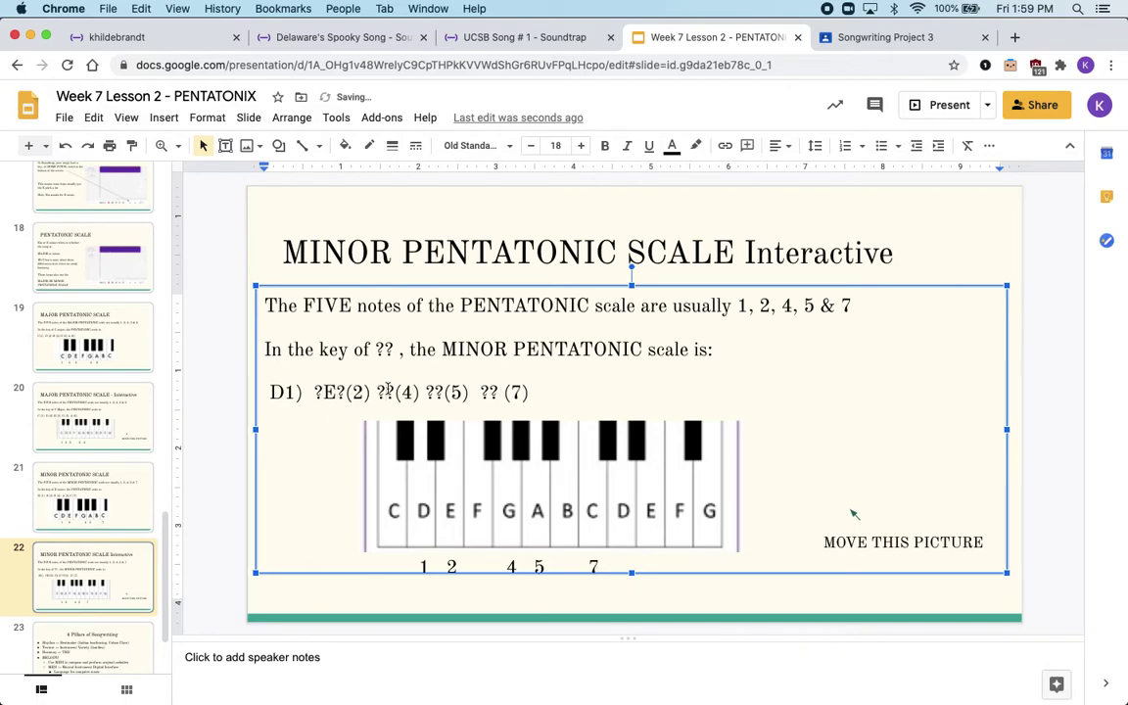
left_click(386, 391)
type("G")
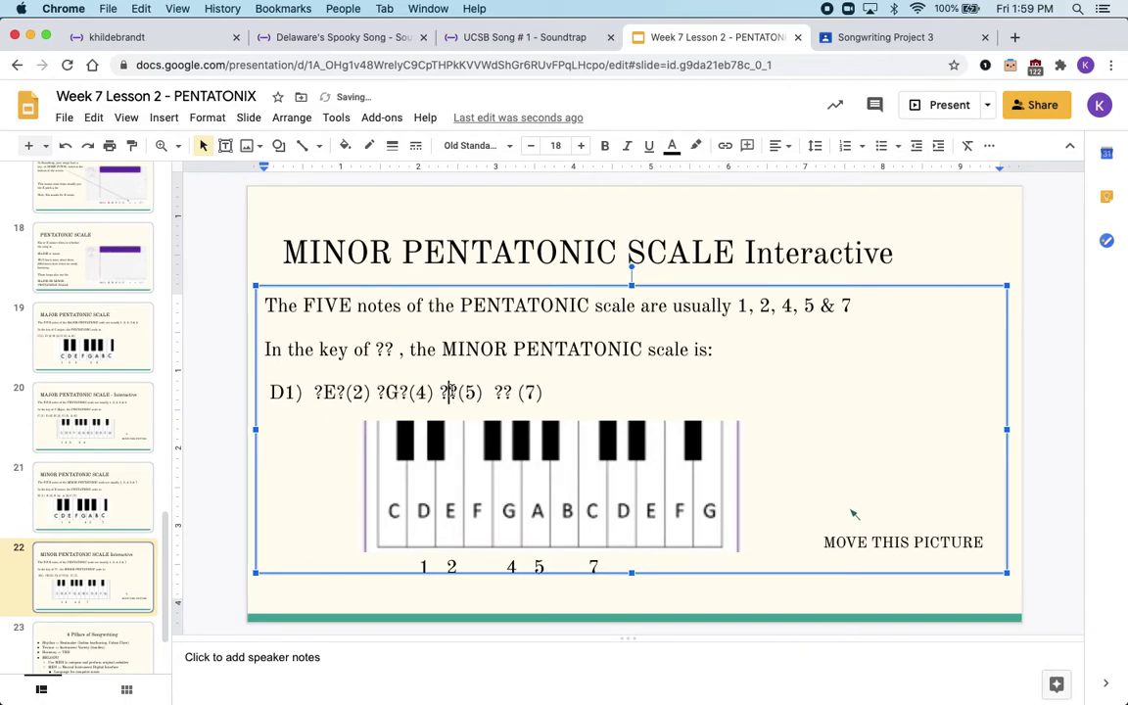
left_click(451, 392)
type("A")
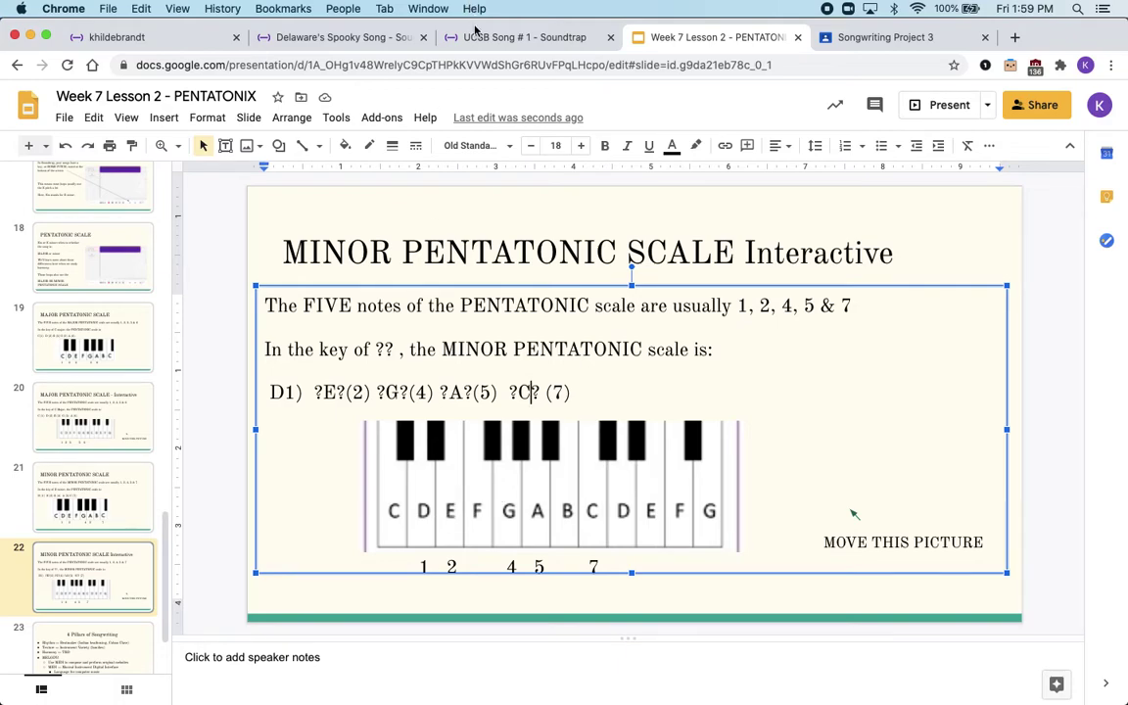
Switch to Delaware's Spooky Song, play it from the beginning, stop it and return the playhead to the start.
left_click(345, 39)
left_click_drag(284, 130, 183, 126)
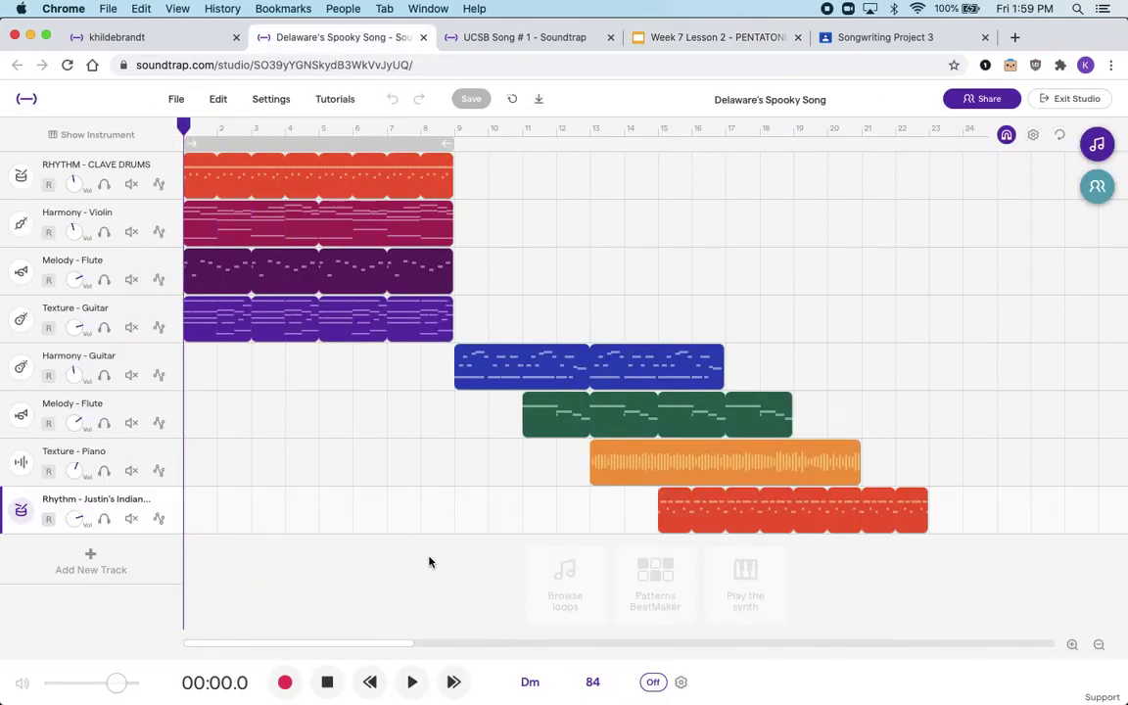
left_click(414, 683)
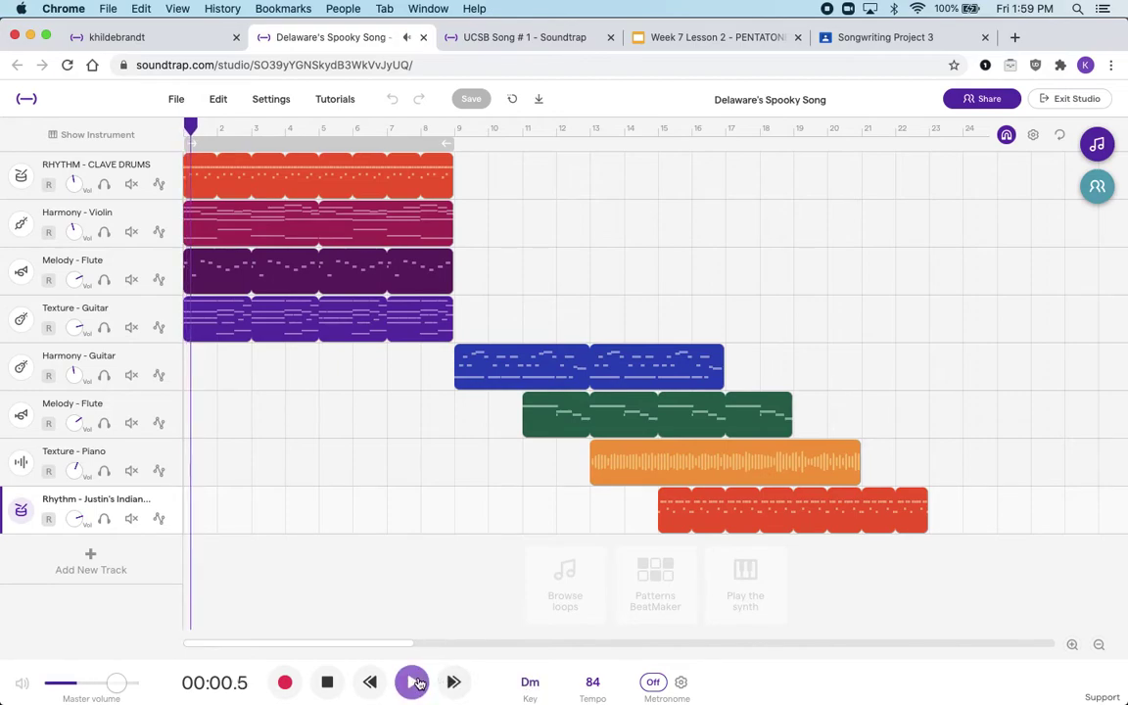
left_click(324, 683)
left_click(183, 124)
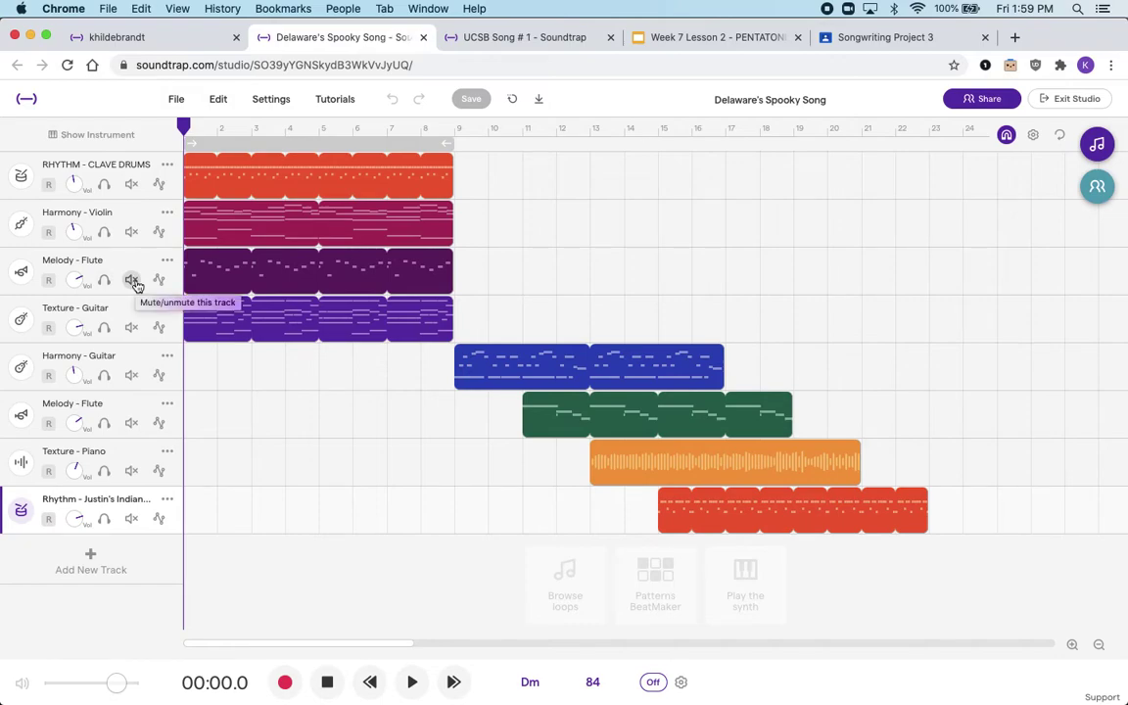
Mute the first Melody - Flute track and add a new brass and woodwinds track with the Flute preset.
left_click(132, 281)
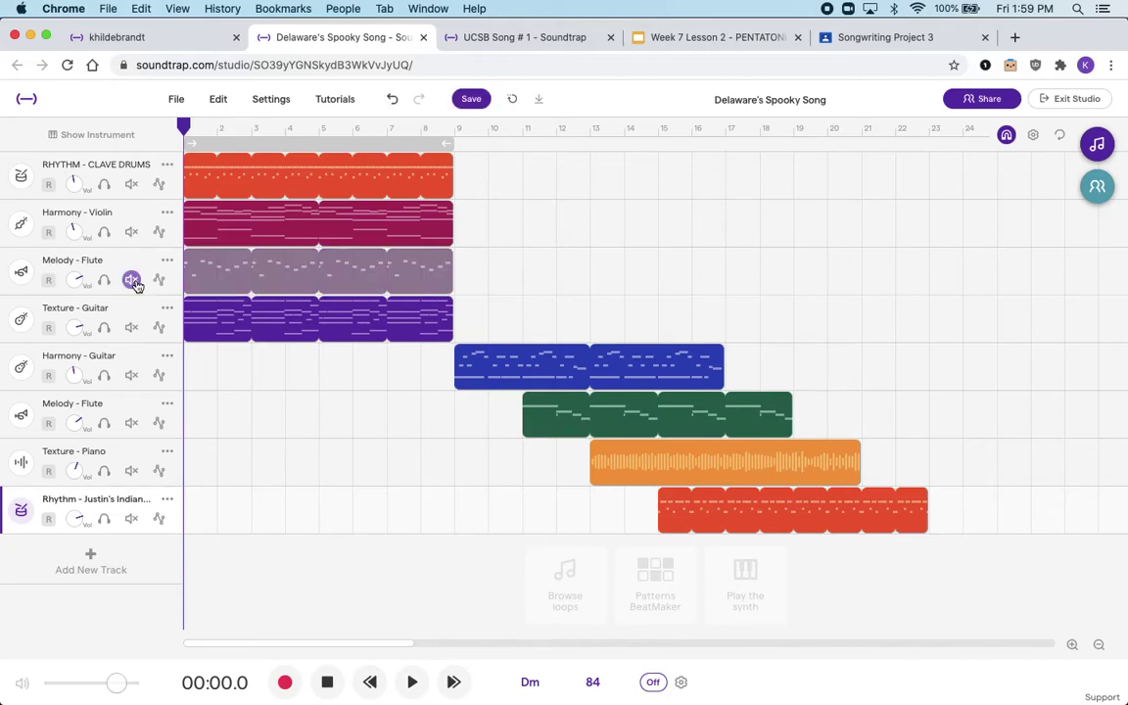
left_click(93, 562)
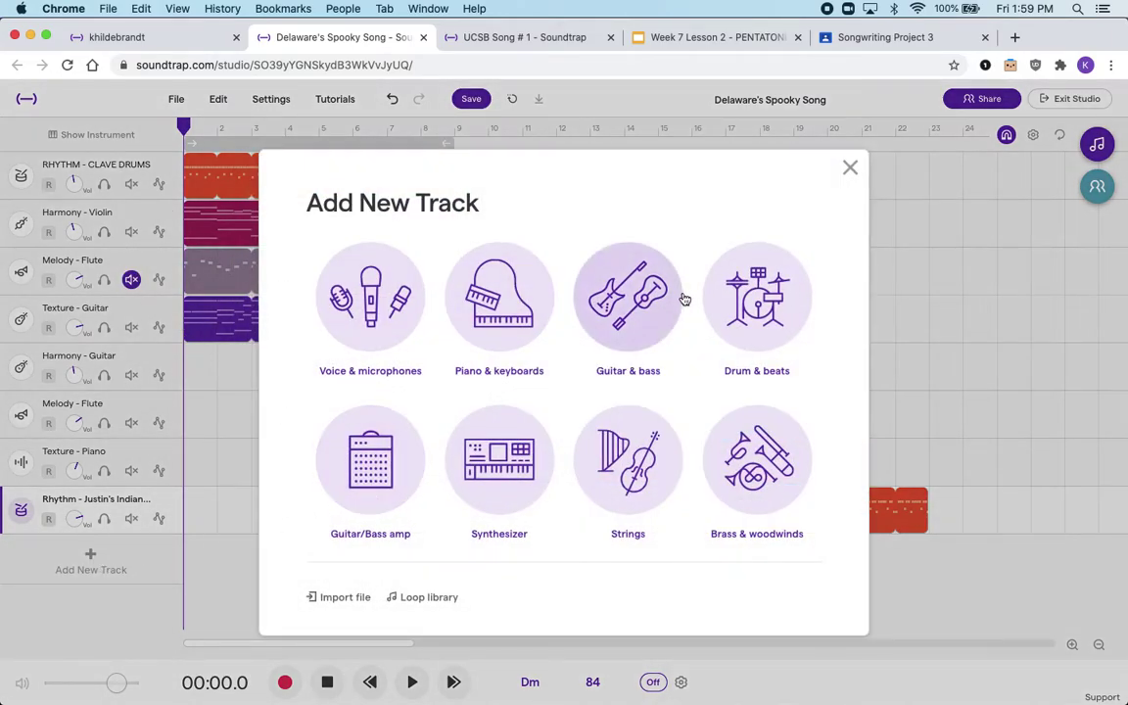
left_click(756, 460)
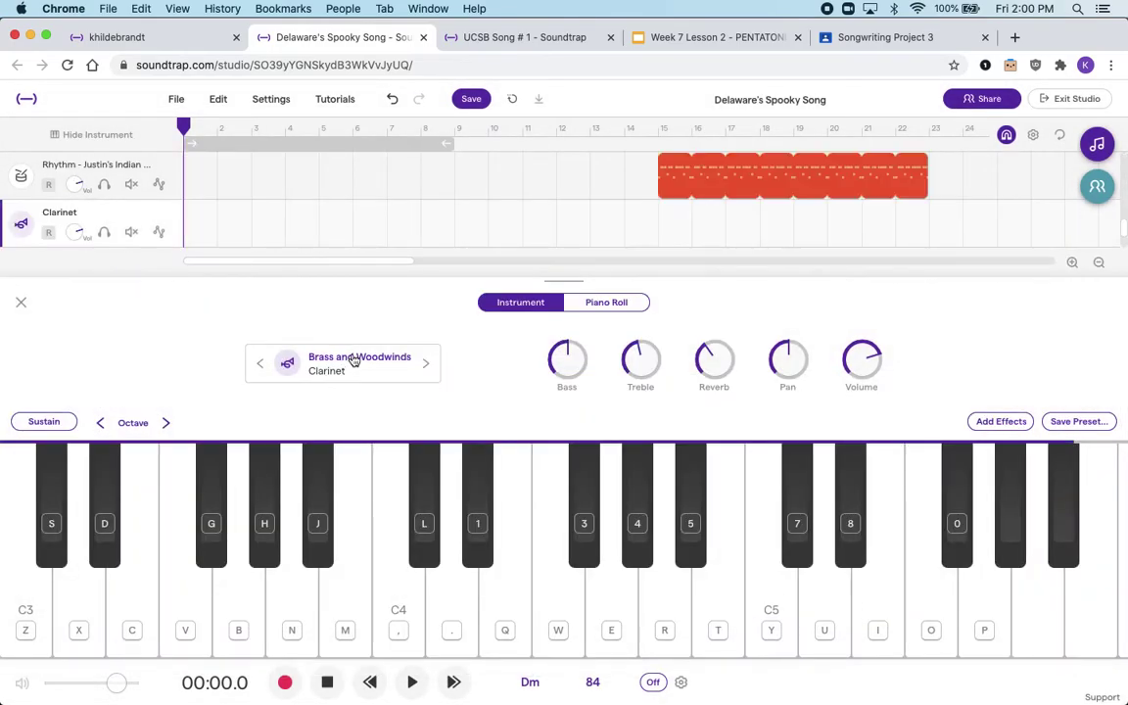
left_click(352, 295)
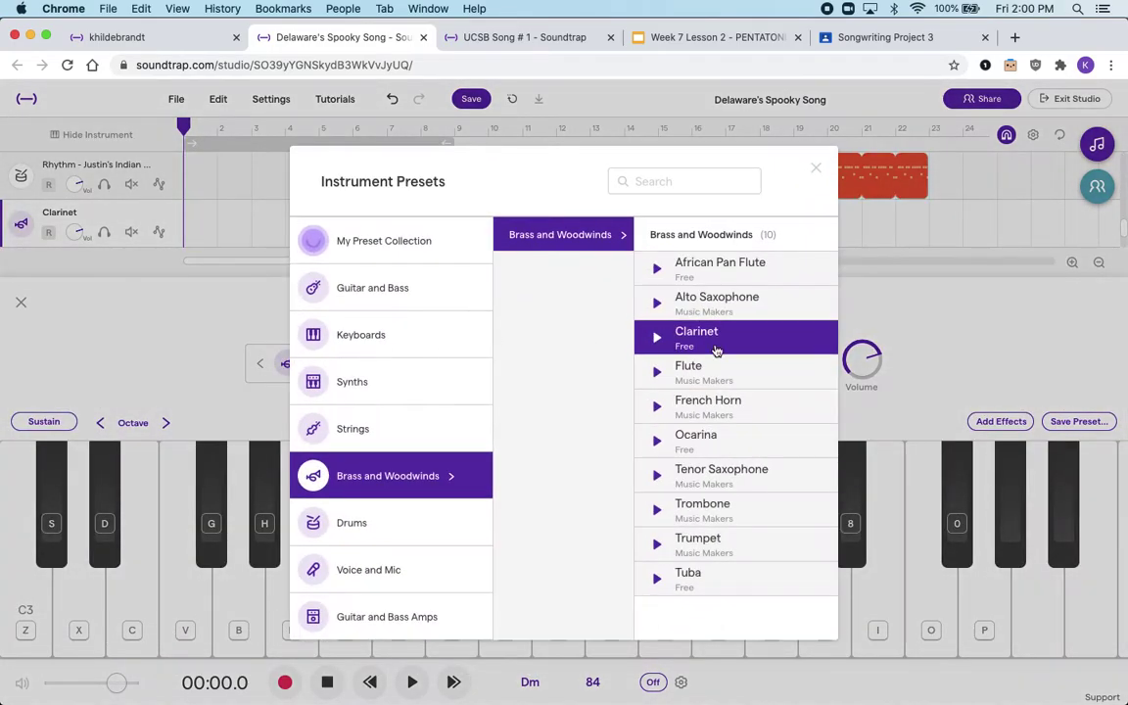
left_click(714, 372)
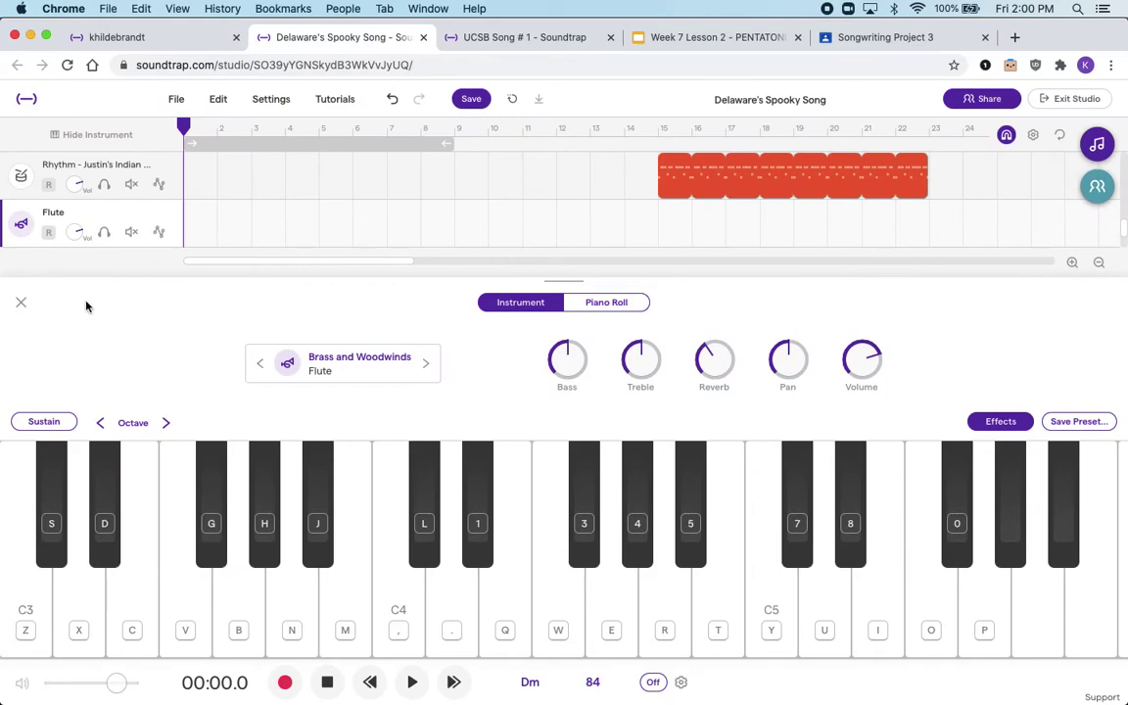
Check the D minor pentatonic notes on the Week 7 slide and practise a melody with them on the new Flute track's keyboard.
left_click(676, 39)
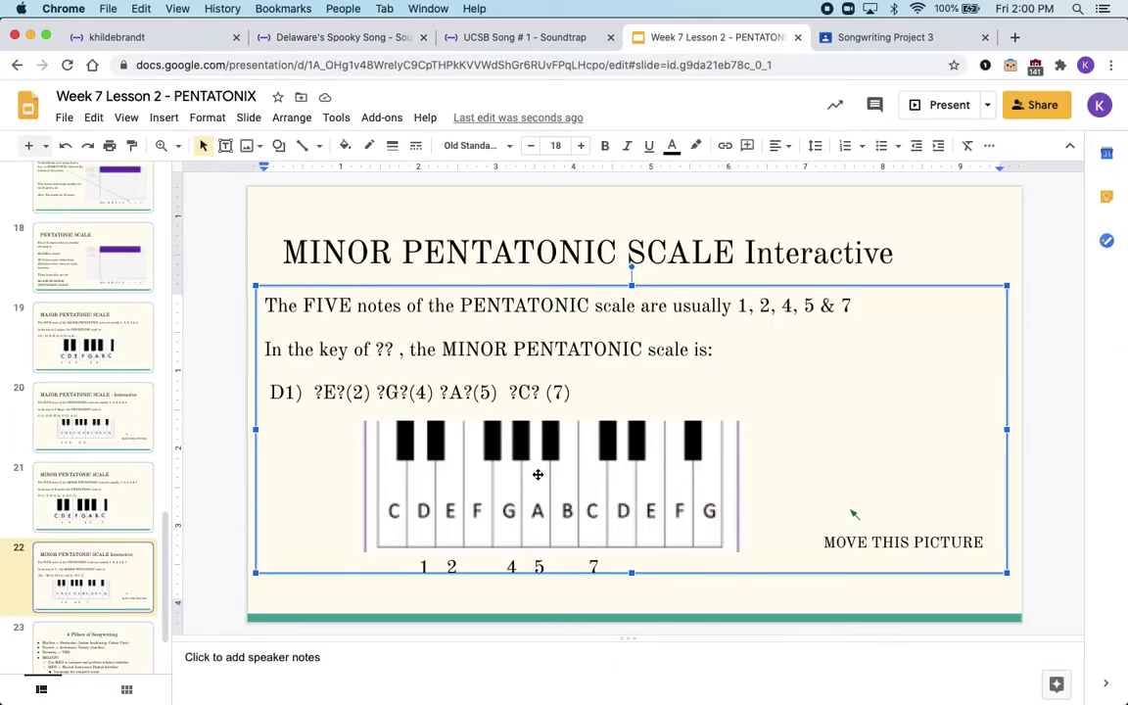
left_click(338, 39)
left_click(86, 604)
left_click(87, 604)
key("c")
key("b")
key("n")
key("comma")
key("comma")
key("b")
key("n")
key("comma")
key("c")
key("period")
key("comma")
key("b")
key("n")
key("comma")
key("x")
key("c")
key("b")
key("n")
key("period")
key("w")
key("q")
key("w")
key("e")
key("r")
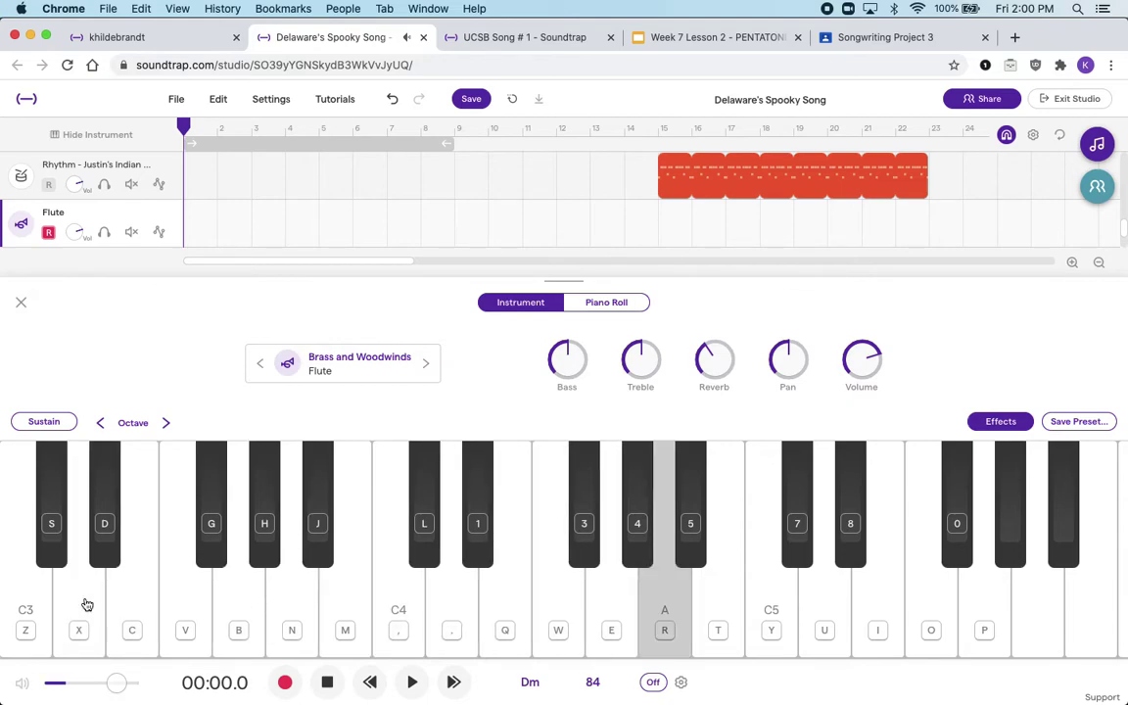
key("y")
key("x")
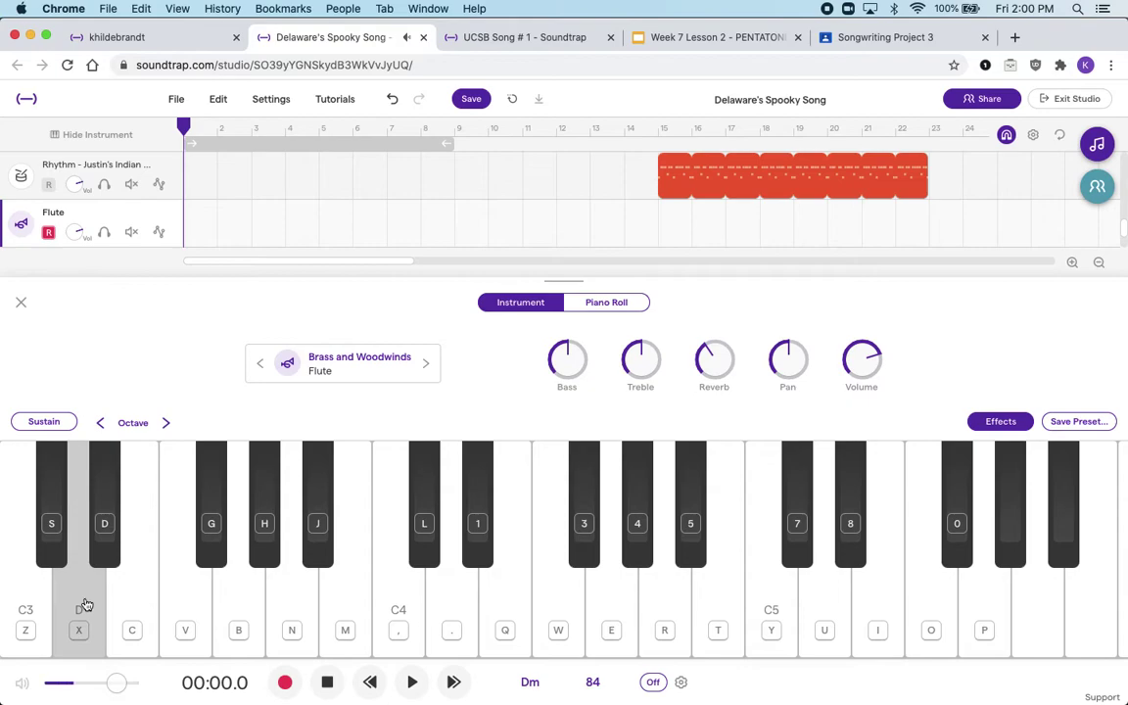
key("c")
key("v")
key("n")
key("comma")
key("period")
key("x")
key("c")
key("n")
key("comma")
key("period")
key("x")
key("c")
key("n")
key("m")
key("period")
key("x")
key("b")
key("m")
key("m")
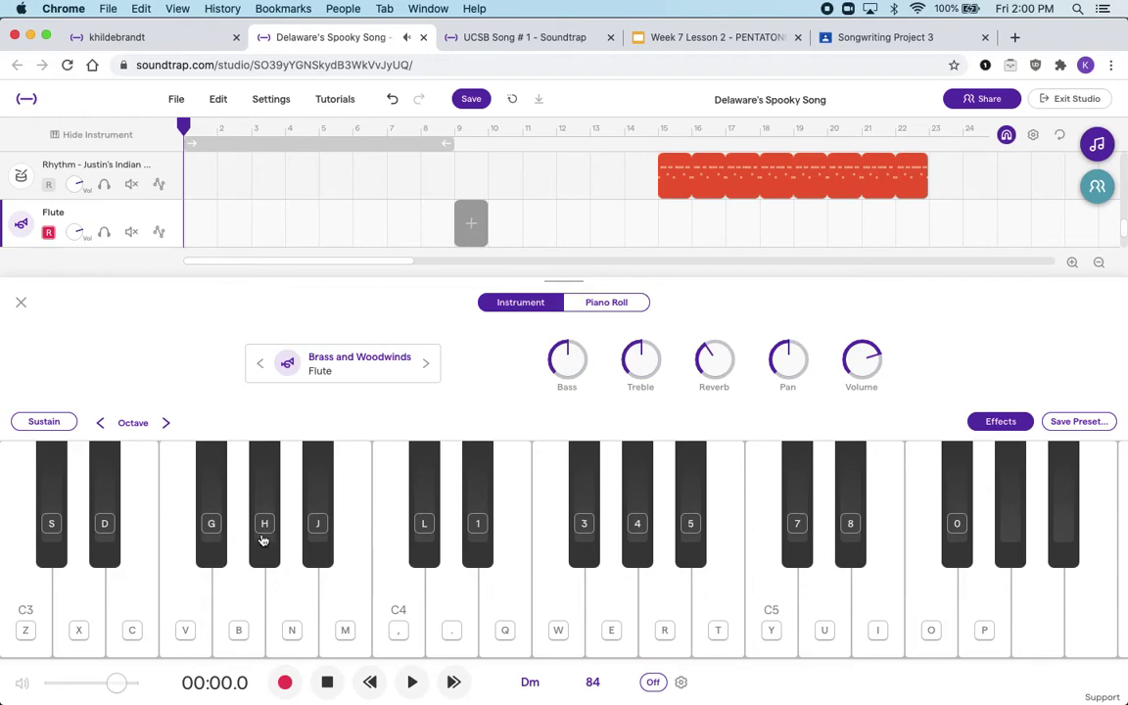
Record an improvised D minor pentatonic melody on the new Flute track from the start of the song, stopping during bar 9.
left_click(283, 682)
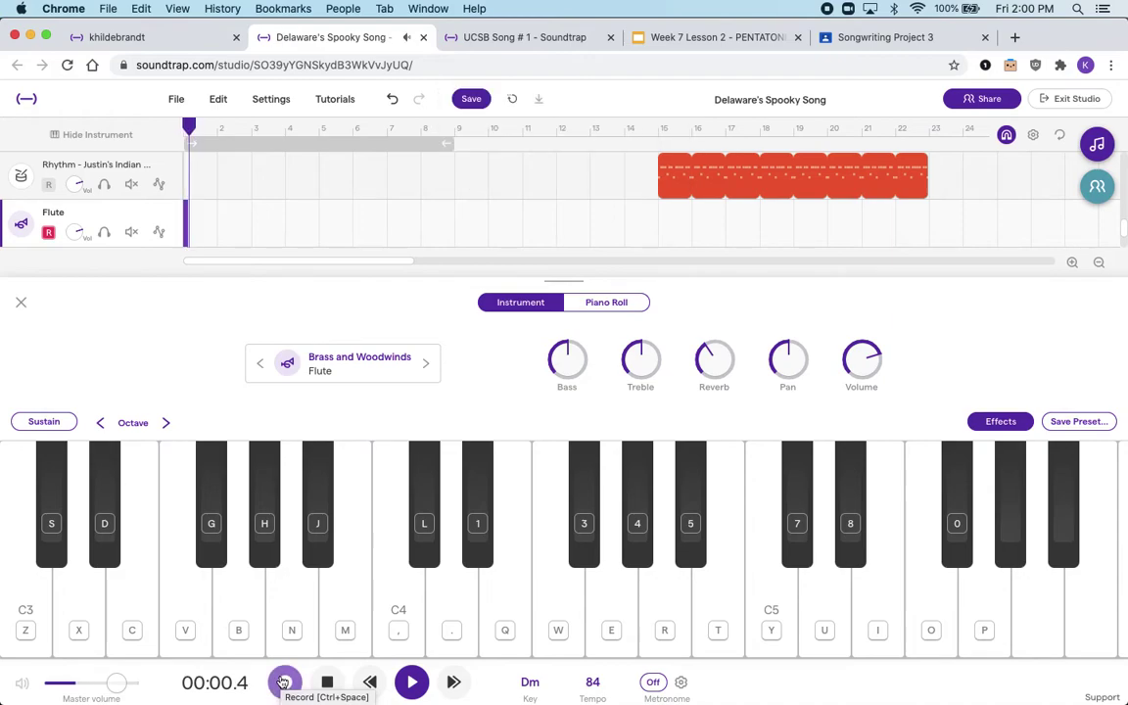
key("q")
key("period")
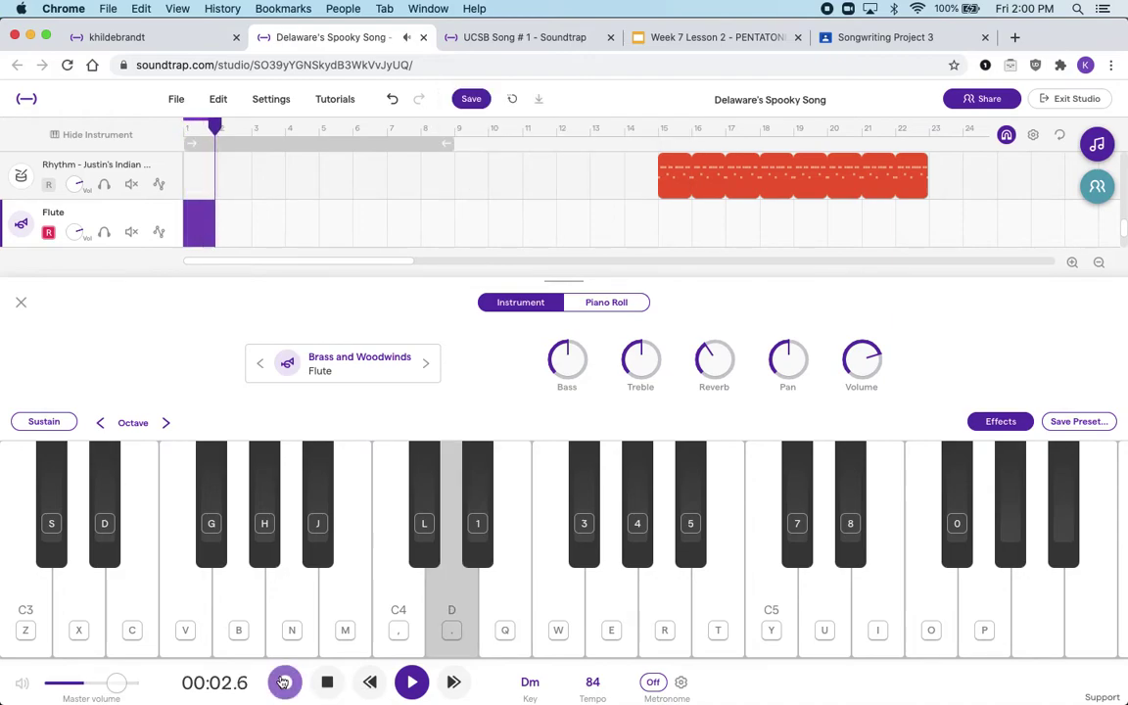
key("comma")
key("n")
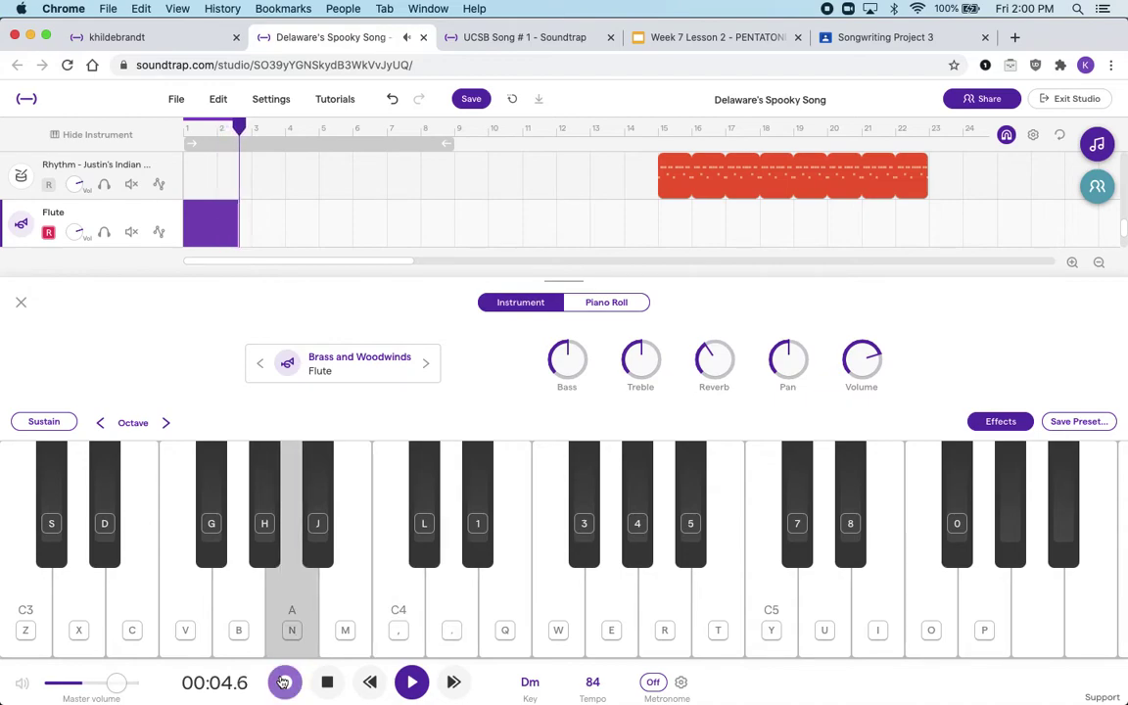
key("b")
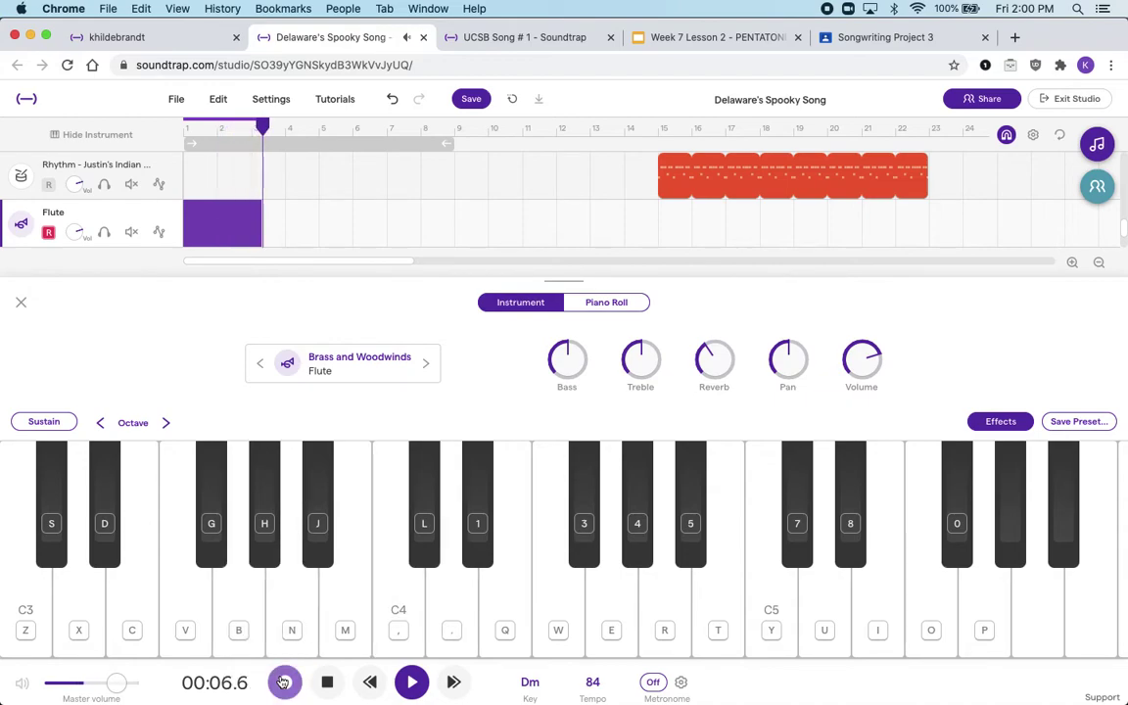
key("period")
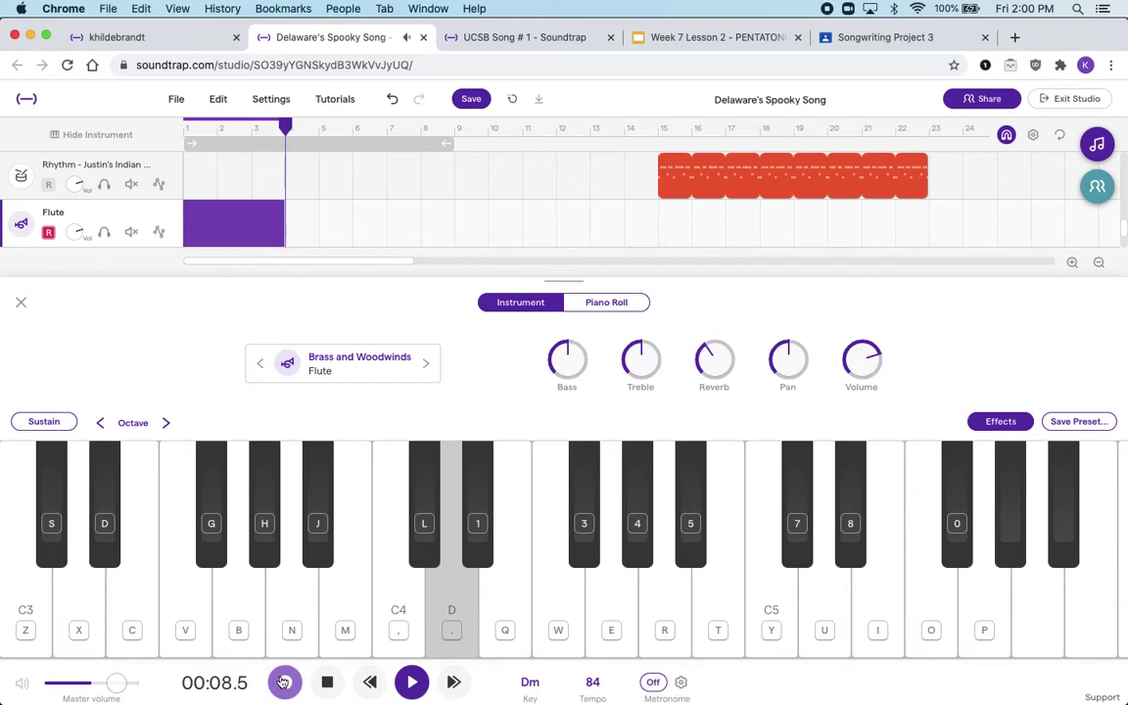
key("comma")
key("b")
key("comma")
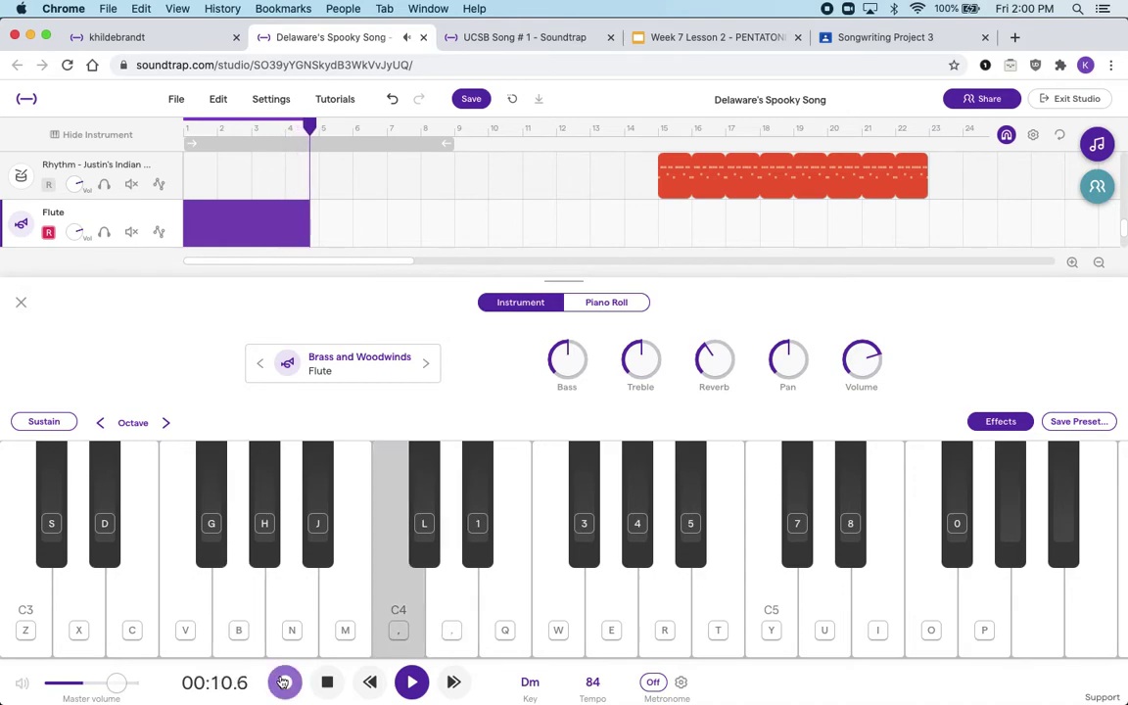
key("b")
key("n")
key("comma")
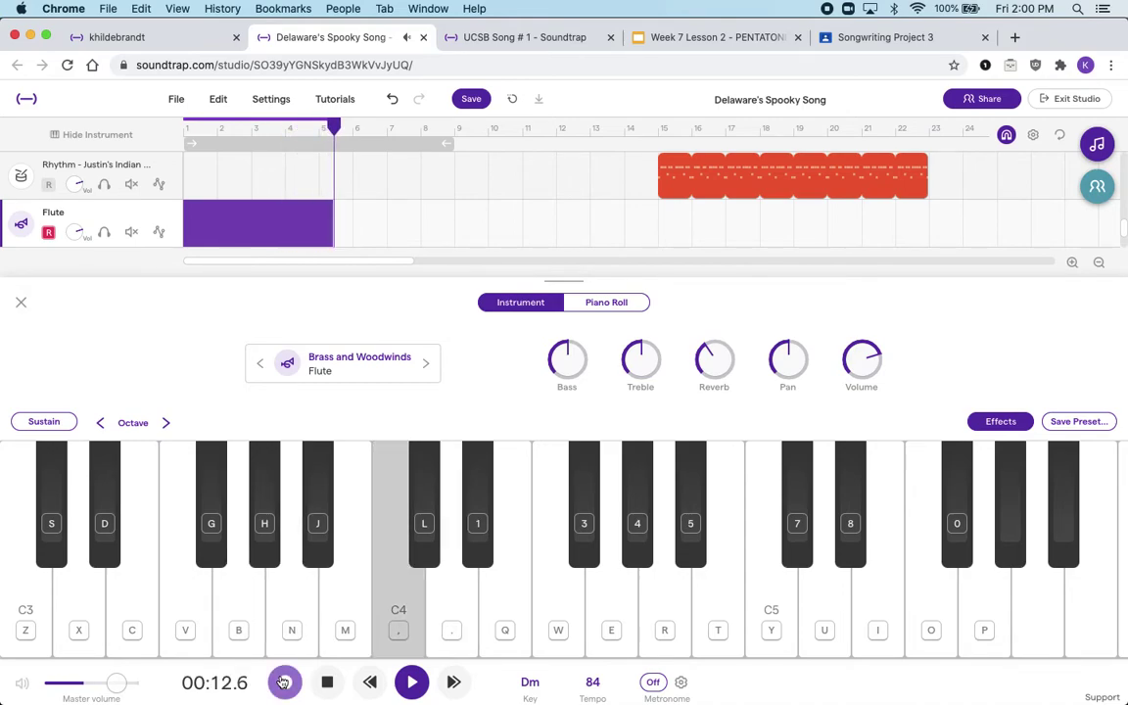
key("m")
key("comma")
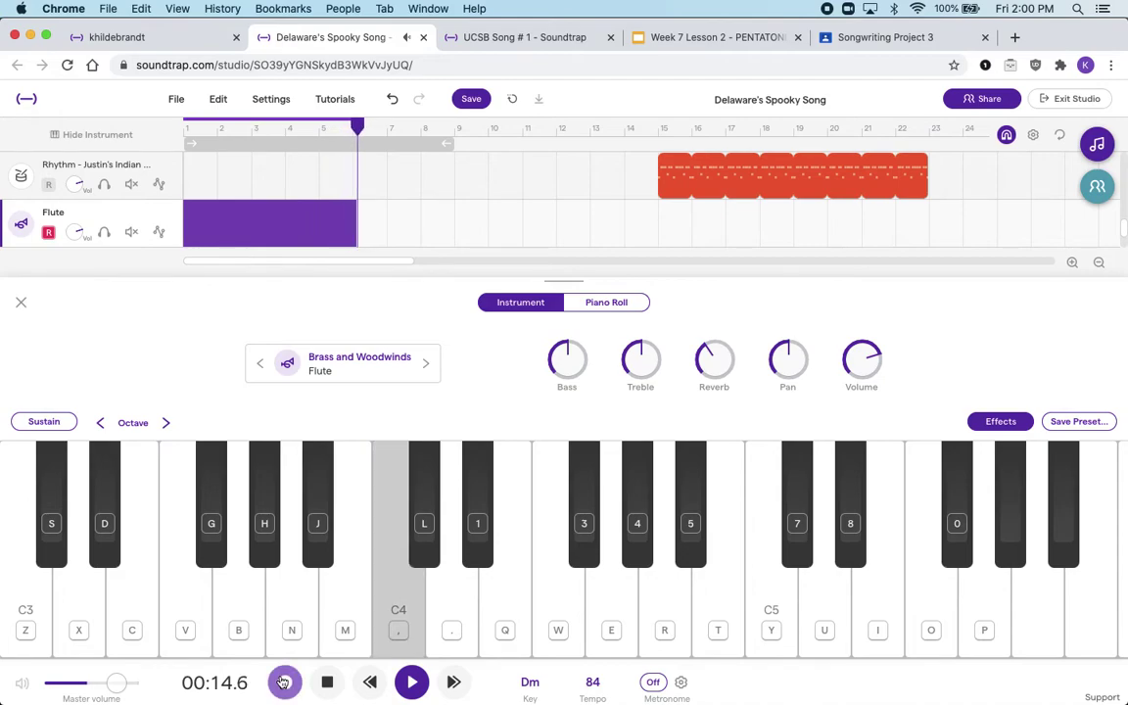
key("n")
key("b")
key("v")
key("x")
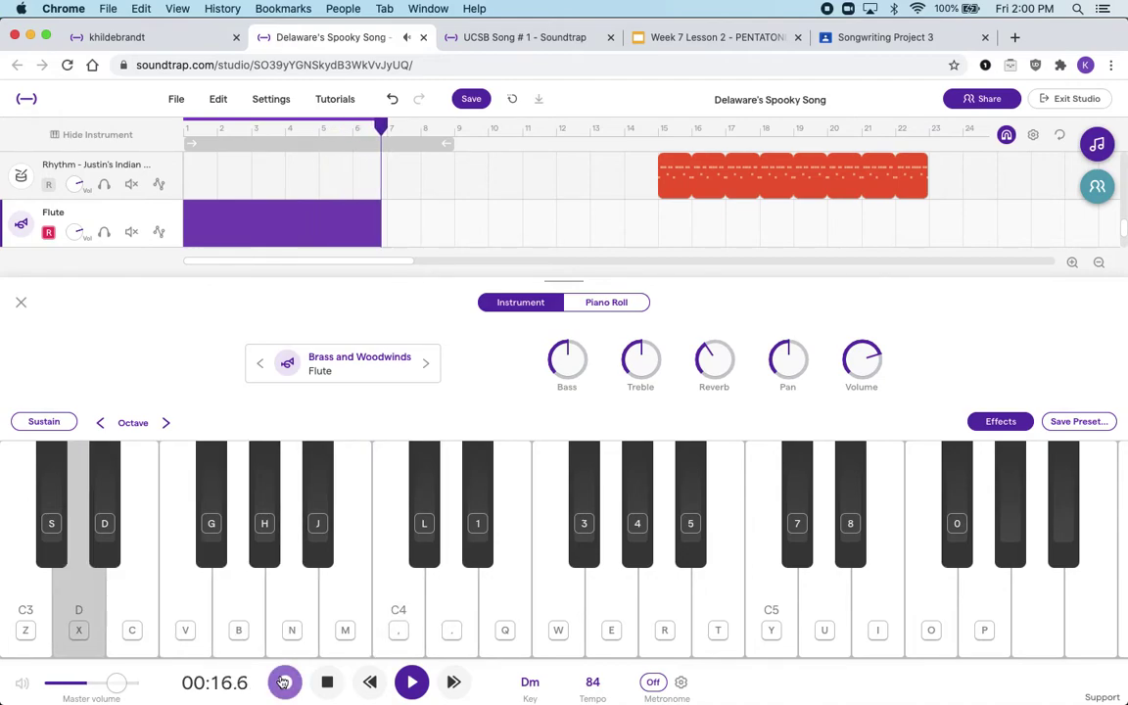
key("b")
key("m")
key("period")
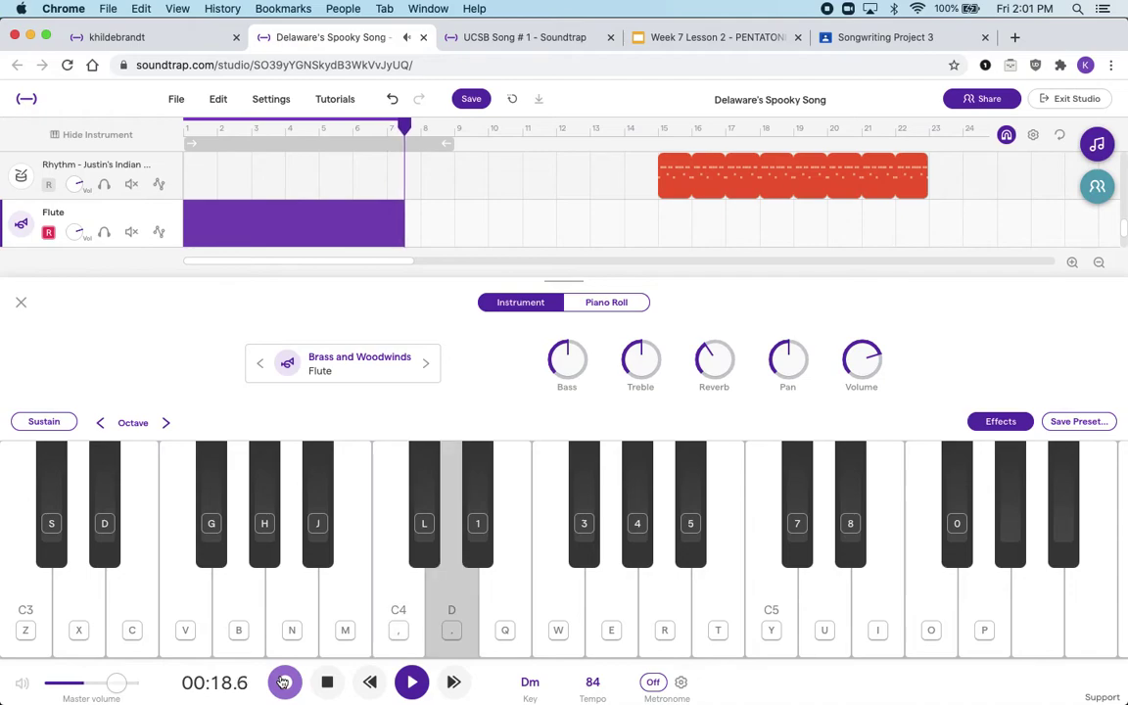
key("n")
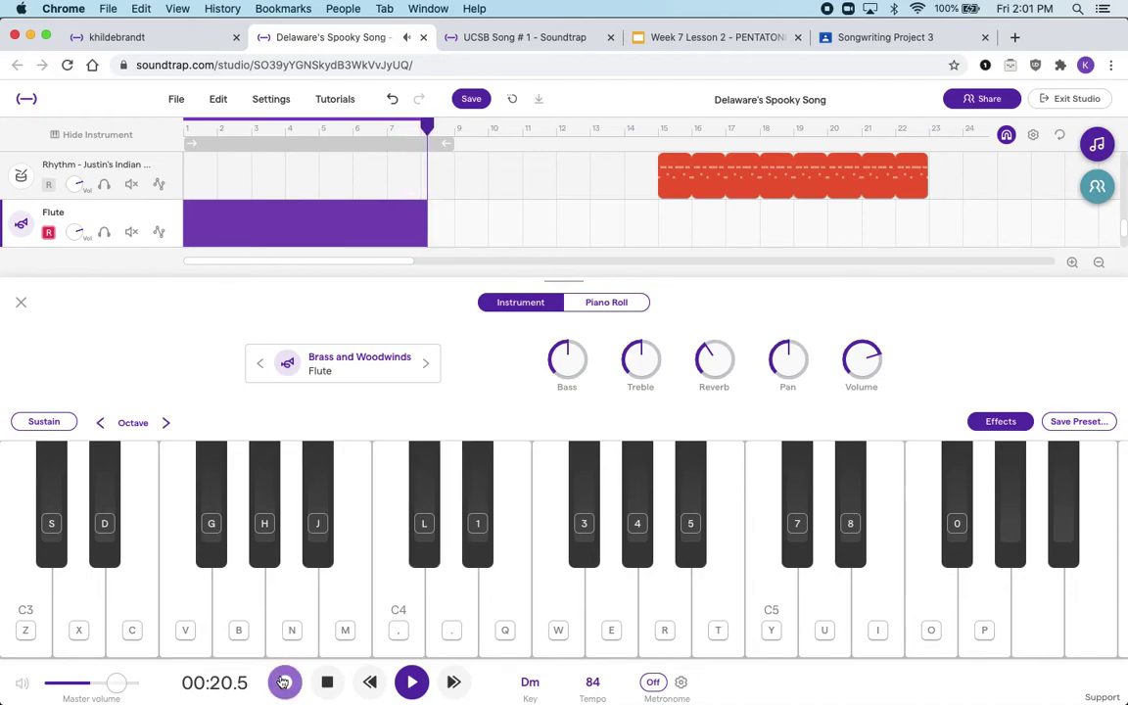
key("period")
key("l")
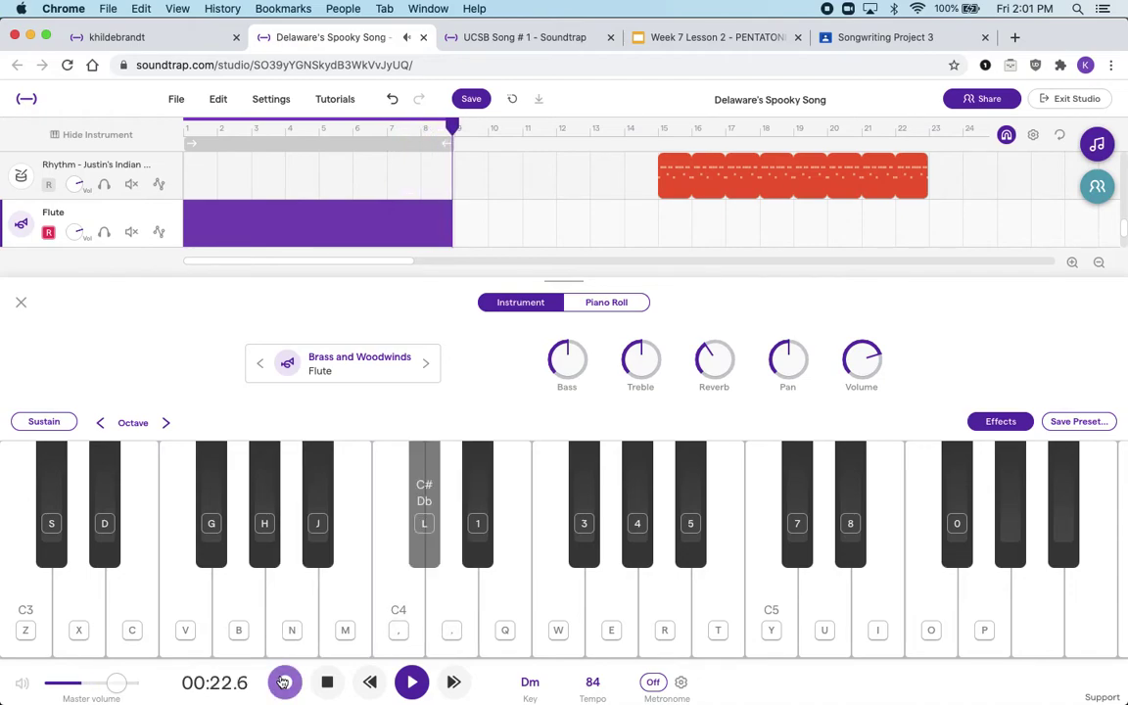
key("period")
left_click(284, 683)
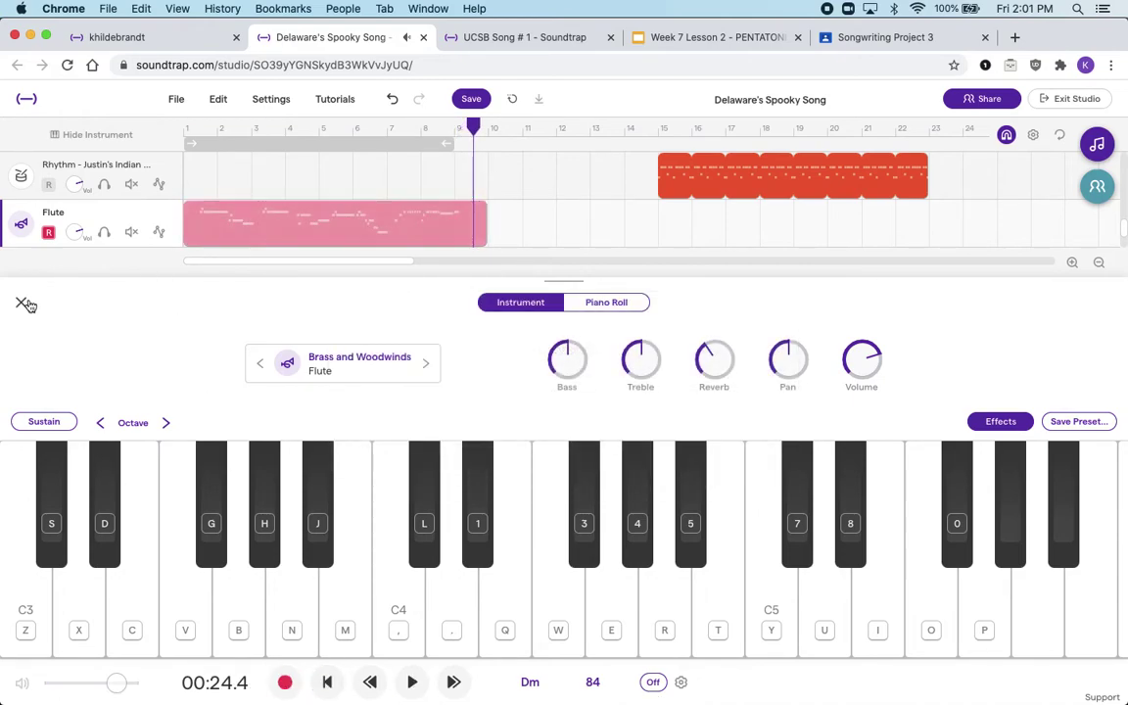
Close the instrument view, return the playhead to the start and trim the recorded Flute clip to end at the start of bar 9.
left_click(23, 303)
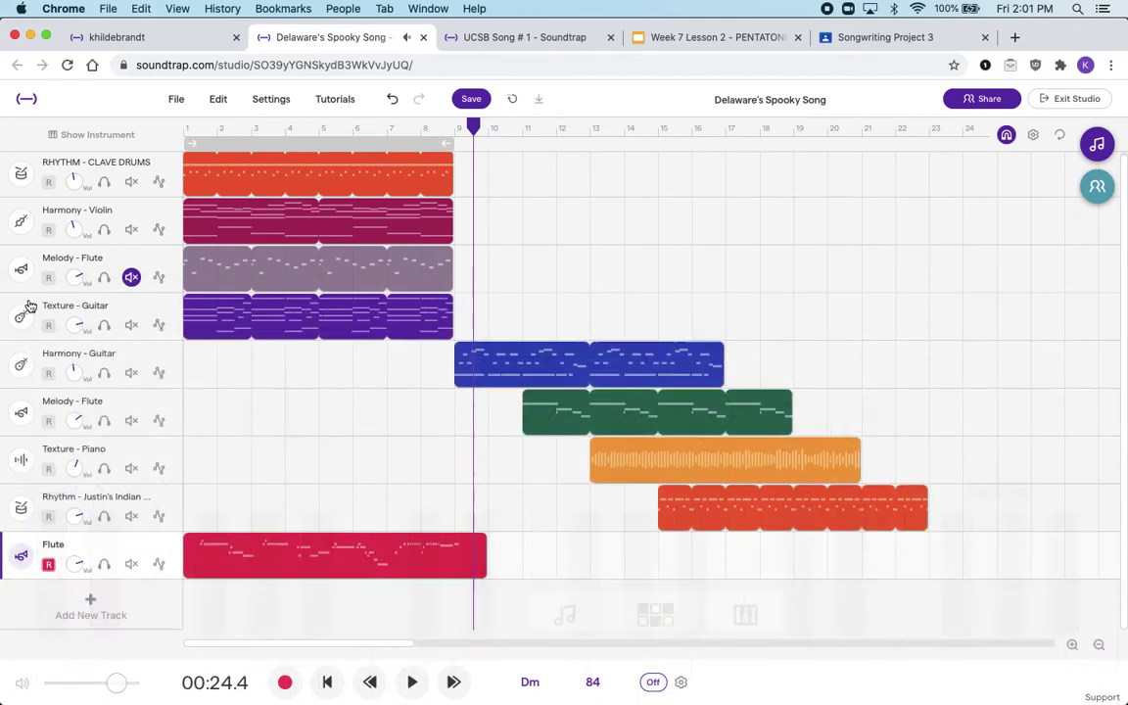
left_click(185, 128)
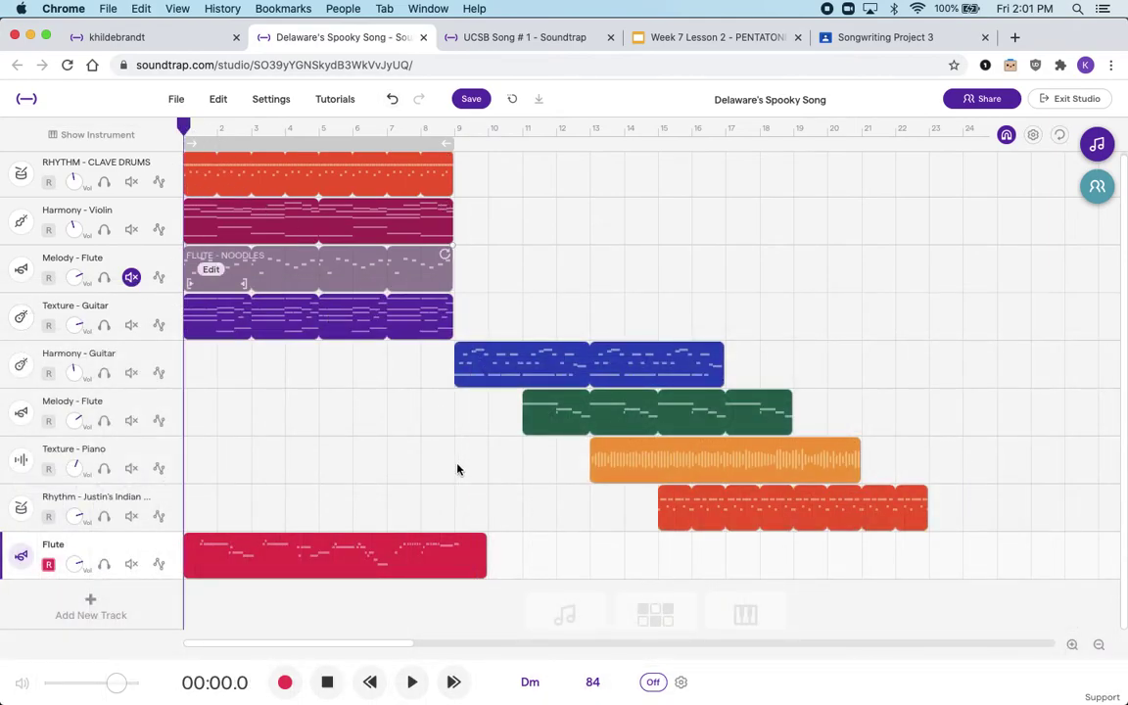
left_click_drag(468, 566, 456, 571)
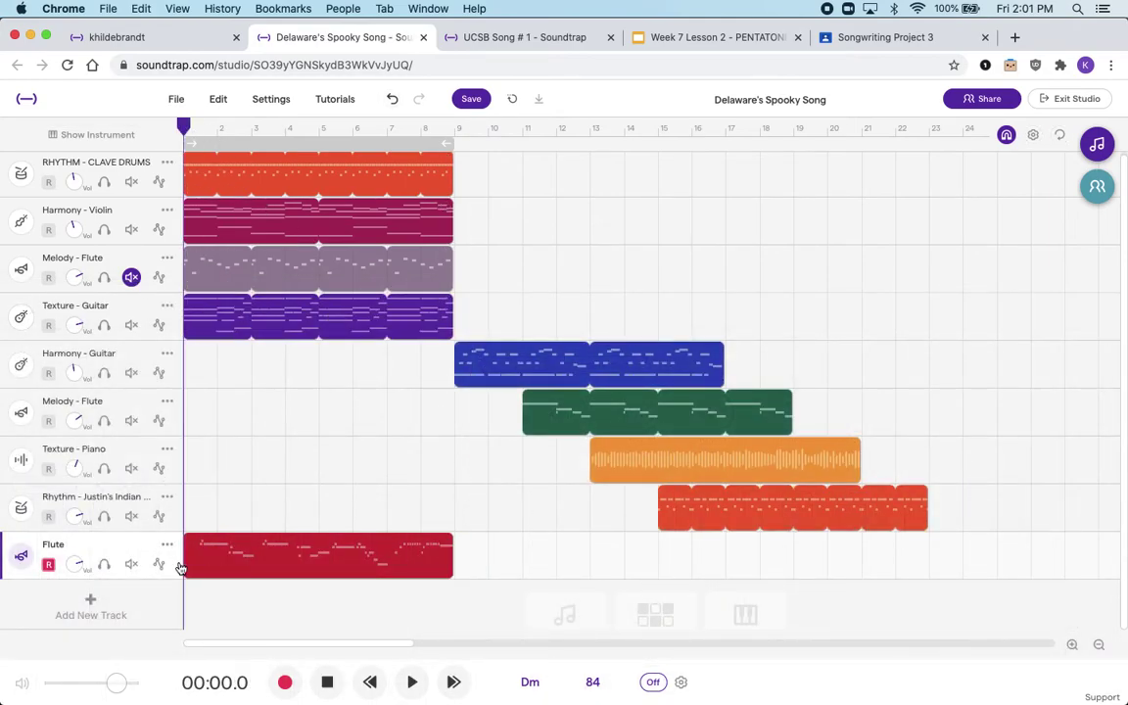
Play the song from the start, raise the new Flute track's volume to maximum, and stop playback.
left_click(414, 682)
left_click_drag(77, 564, 70, 435)
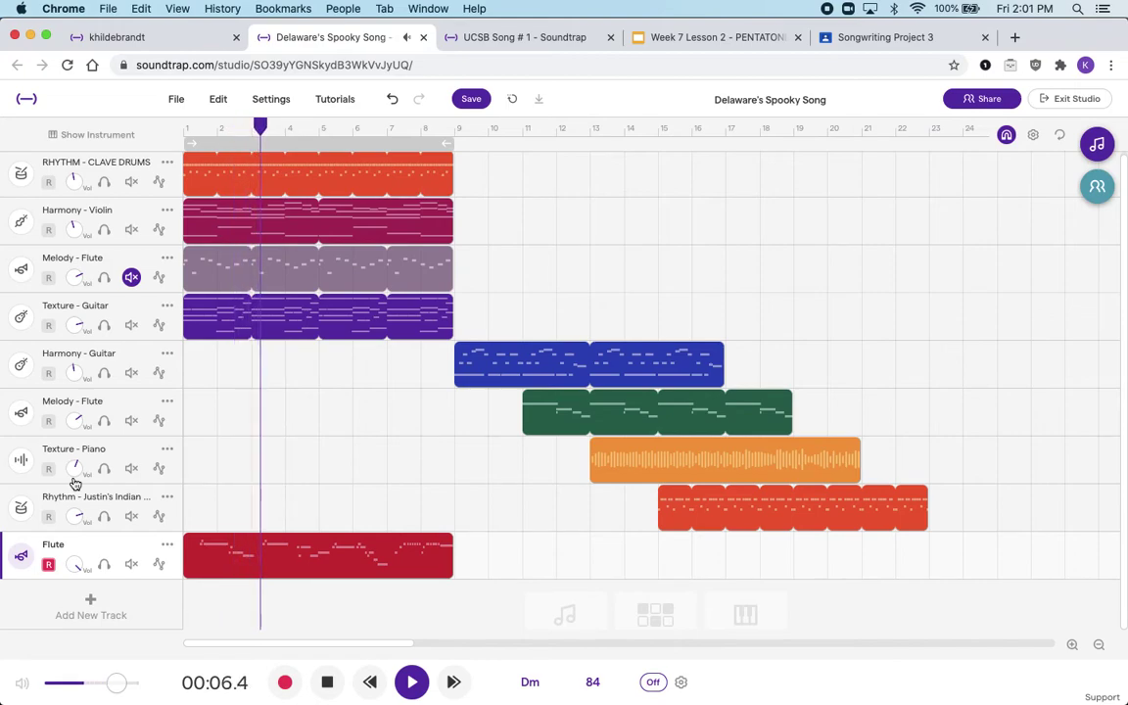
left_click(330, 687)
Change the new Flute track's instrument preset to Ocarina in Brass and Woodwinds.
left_click(22, 559)
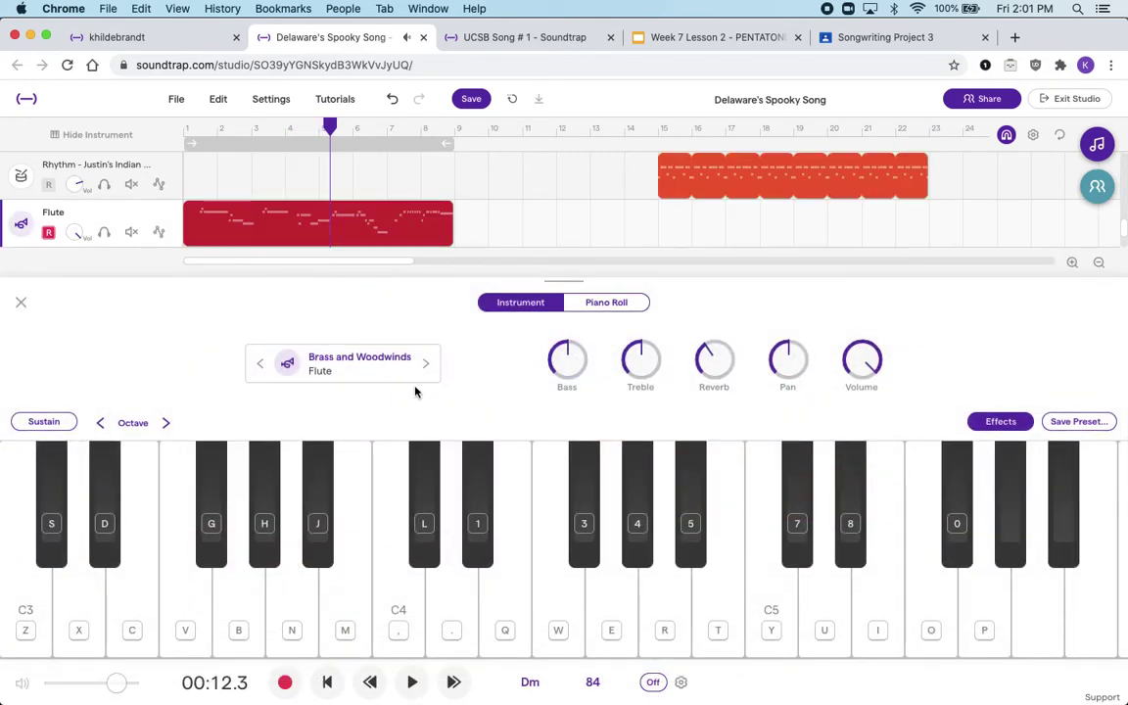
left_click(368, 362)
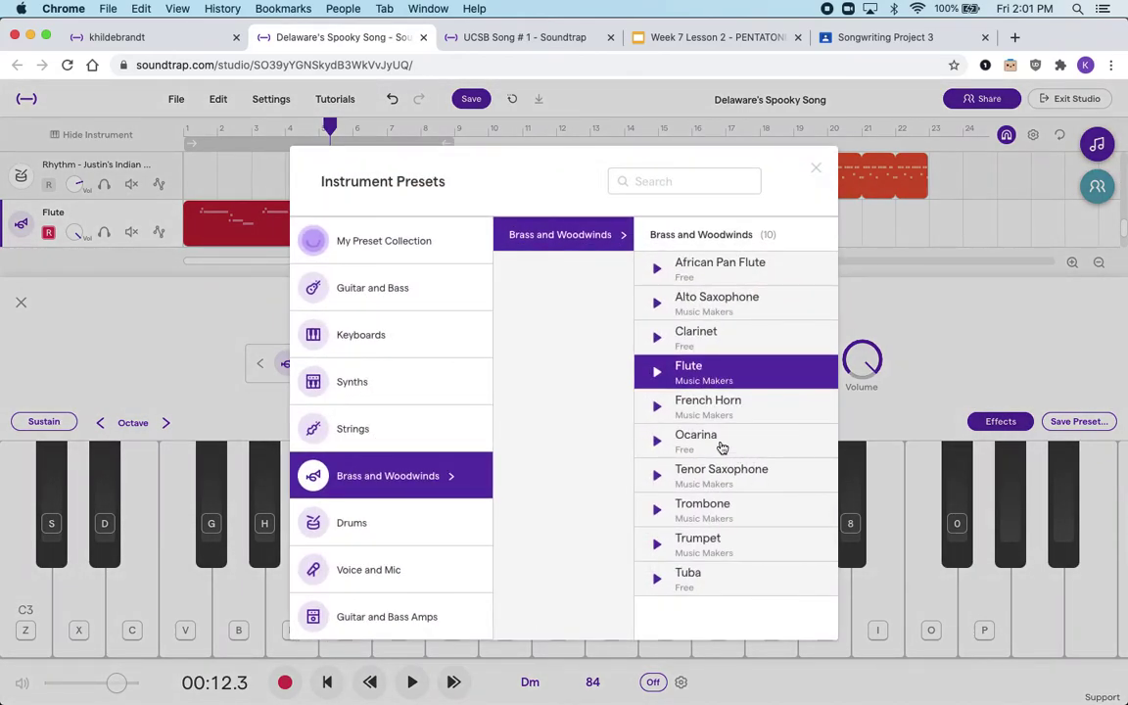
left_click(725, 443)
Close the instrument view and lower the Ocarina track's volume while listening to the song up to bar 9.
left_click(412, 683)
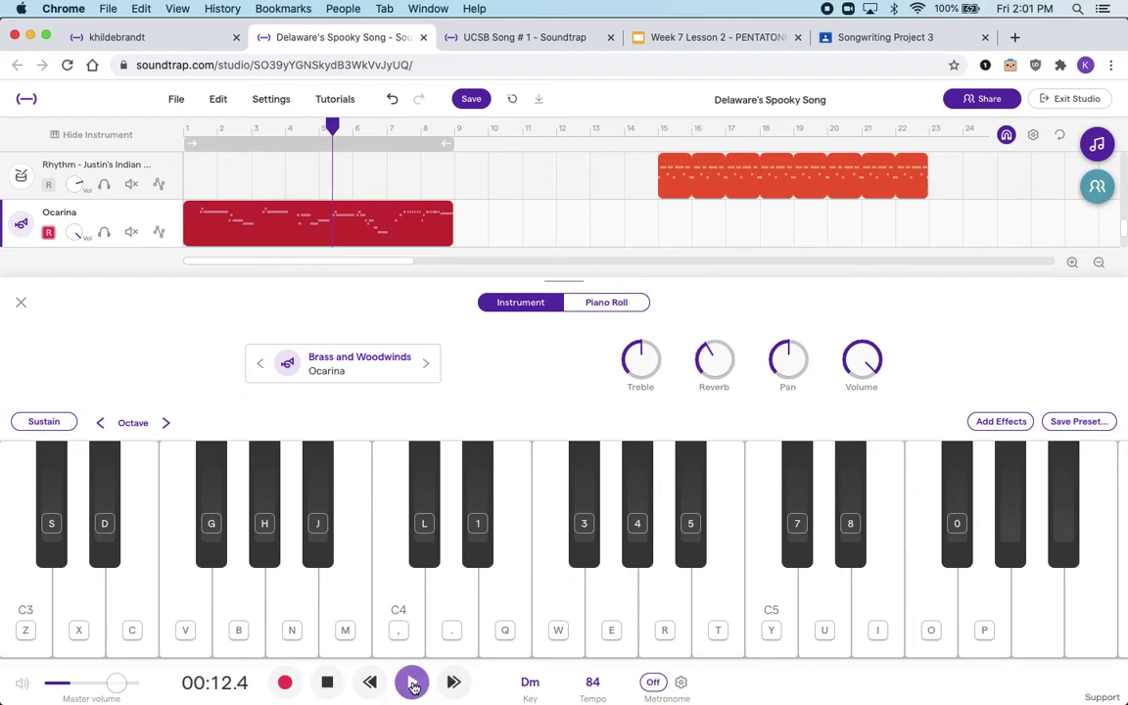
left_click(21, 302)
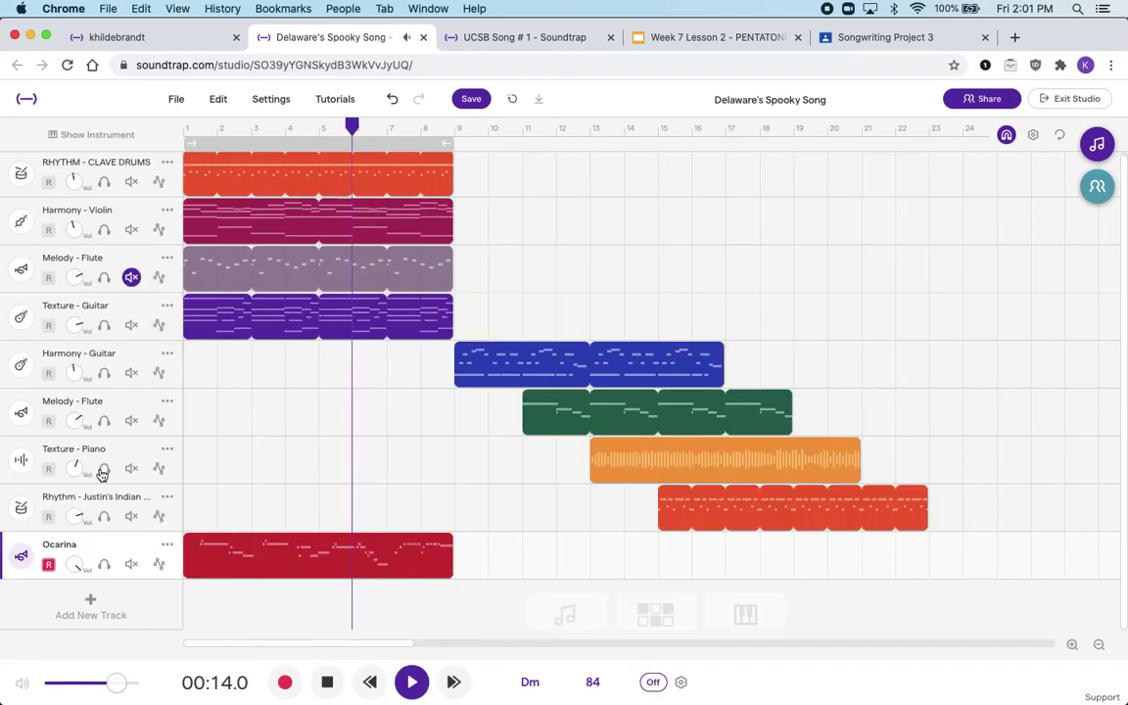
left_click_drag(77, 558, 64, 625)
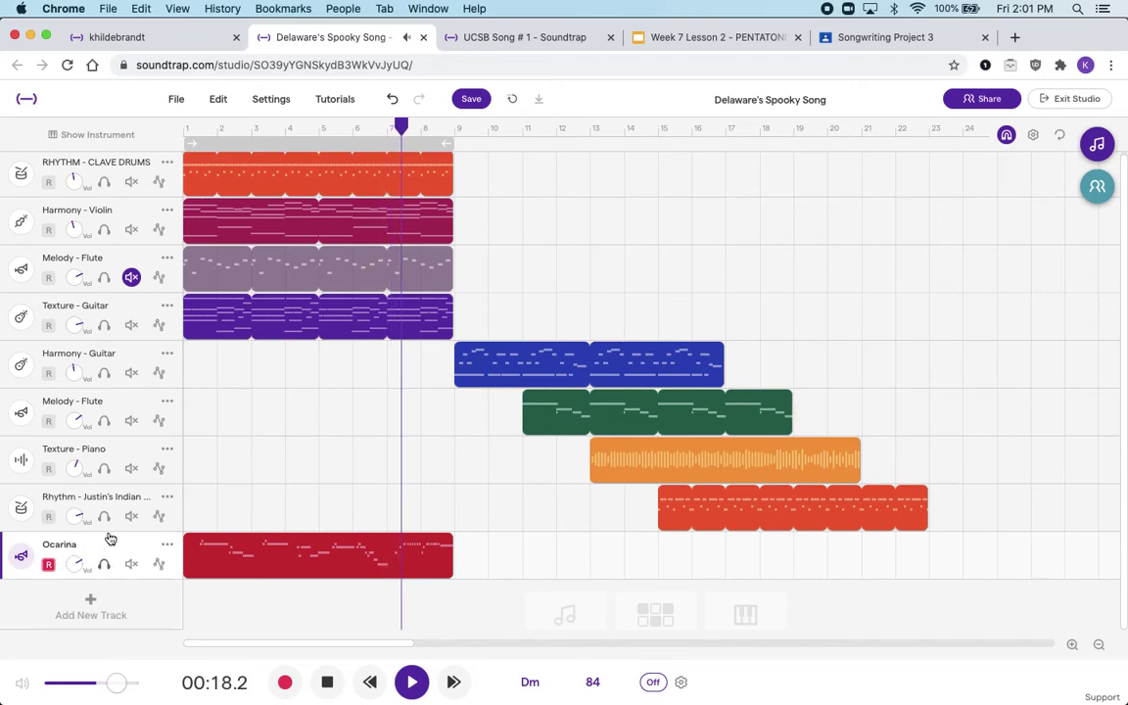
left_click(334, 682)
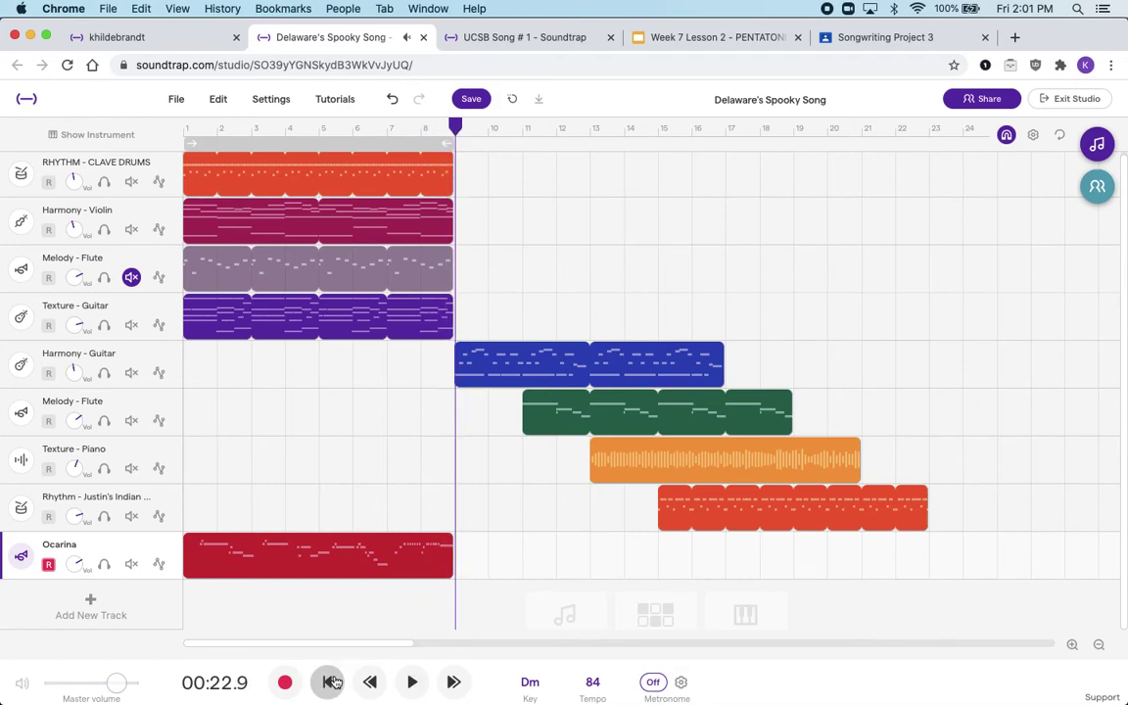
Rename the Ocarina track as Pentatonic Scale Melody and move it above all other tracks.
double_click(61, 545)
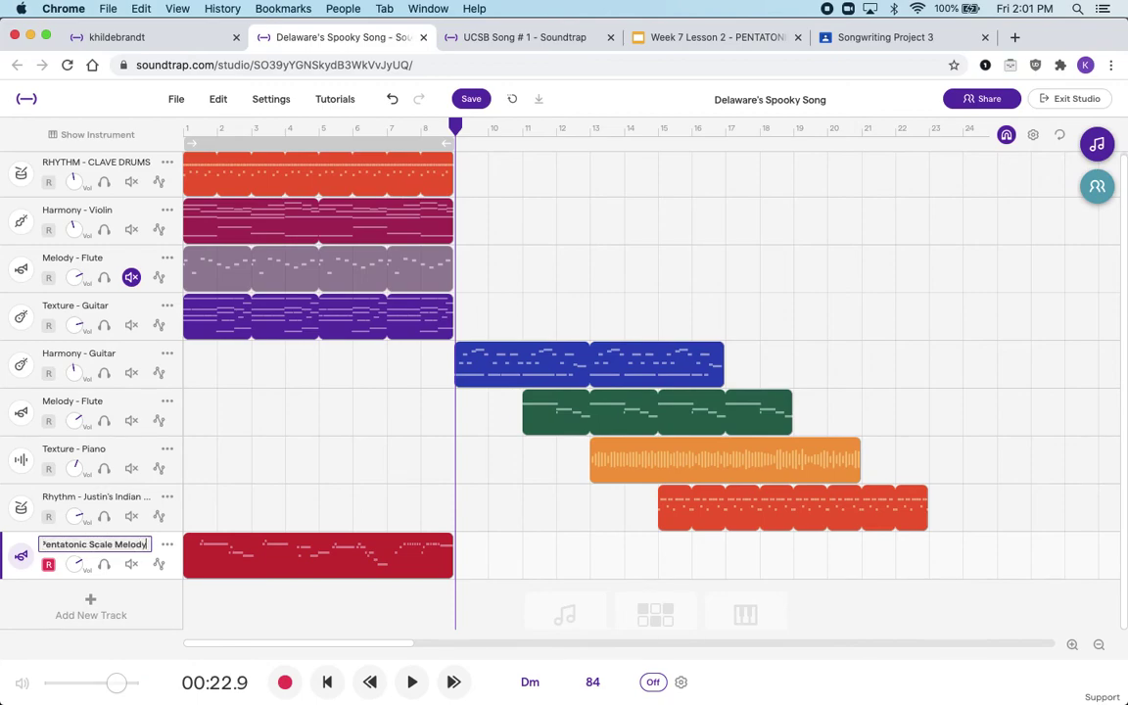
type("Pentatonic Scale Melody")
key("Return")
left_click_drag(121, 546, 121, 167)
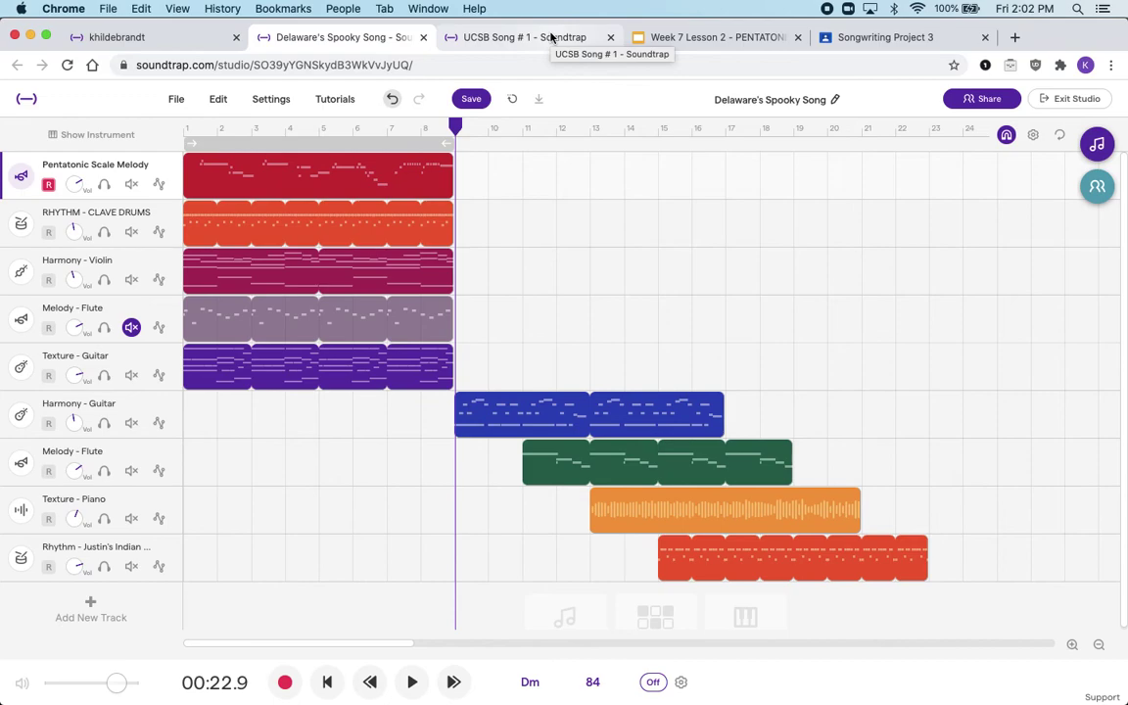
Open the Soundtrap project linked in the Songwriting Project 3 assignment and close Delaware's Spooky Song and UCSB Song # 1.
left_click(850, 39)
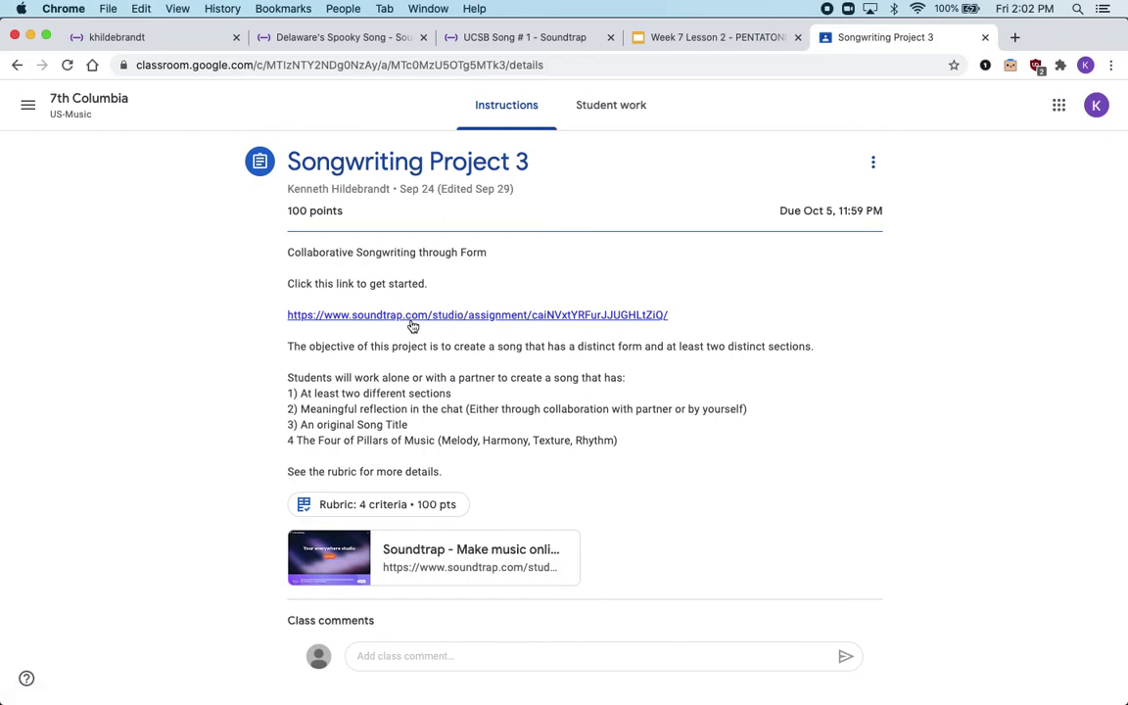
left_click(458, 317)
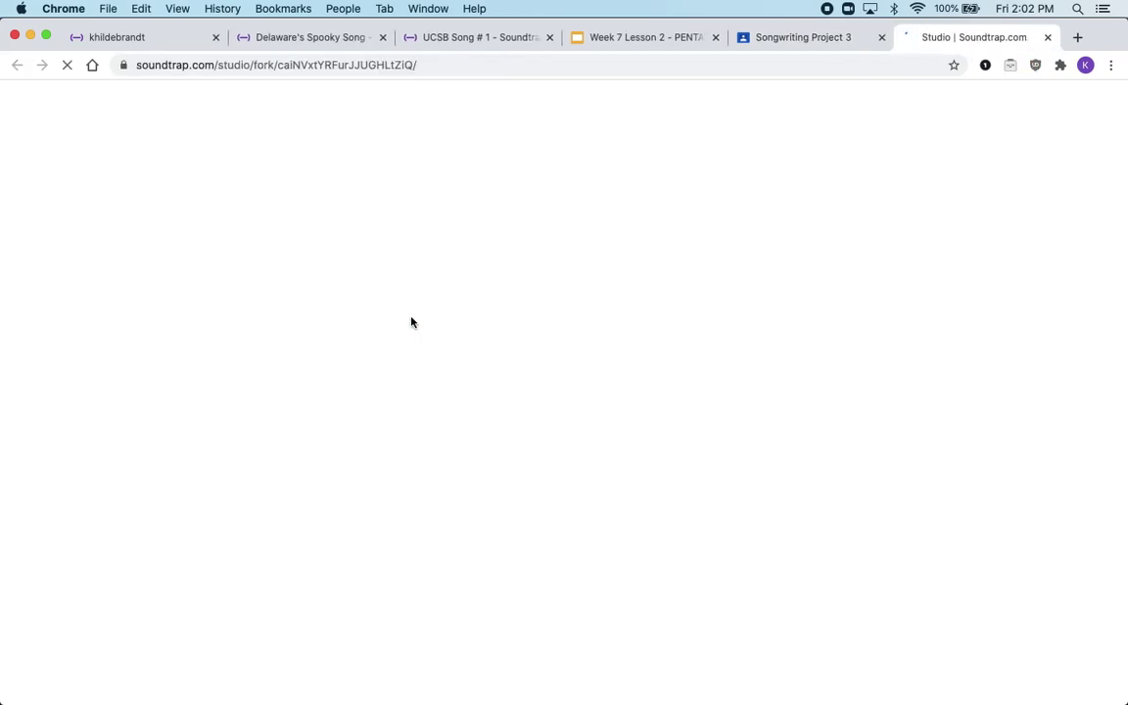
left_click(383, 37)
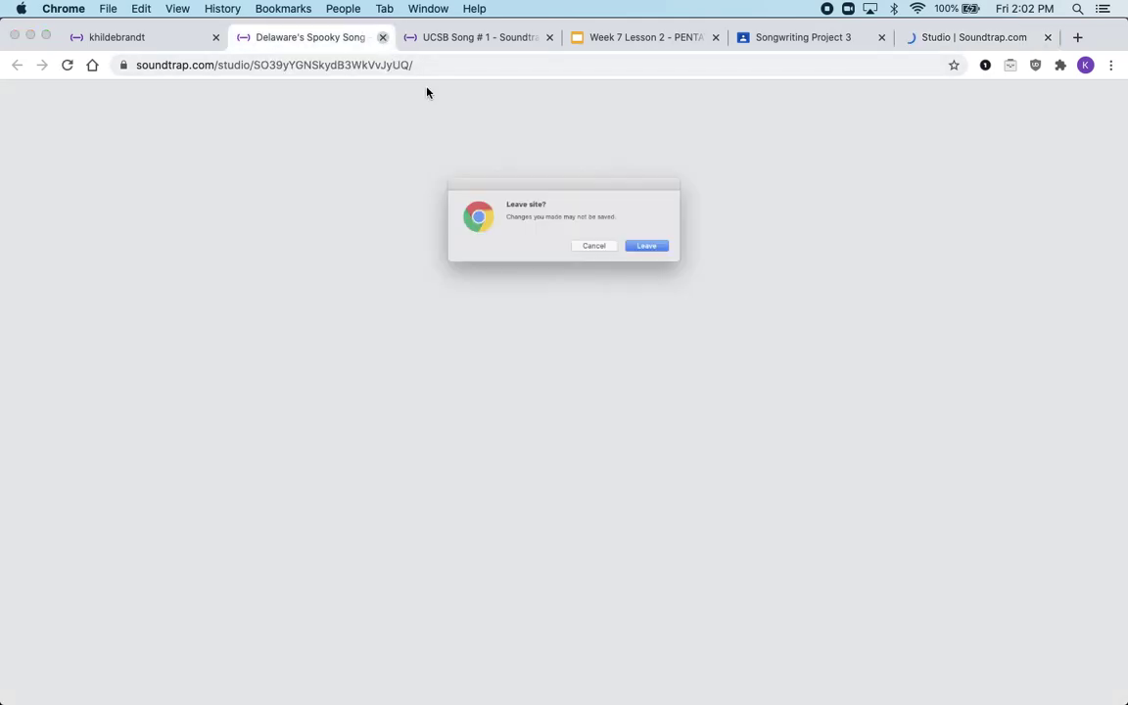
left_click(682, 257)
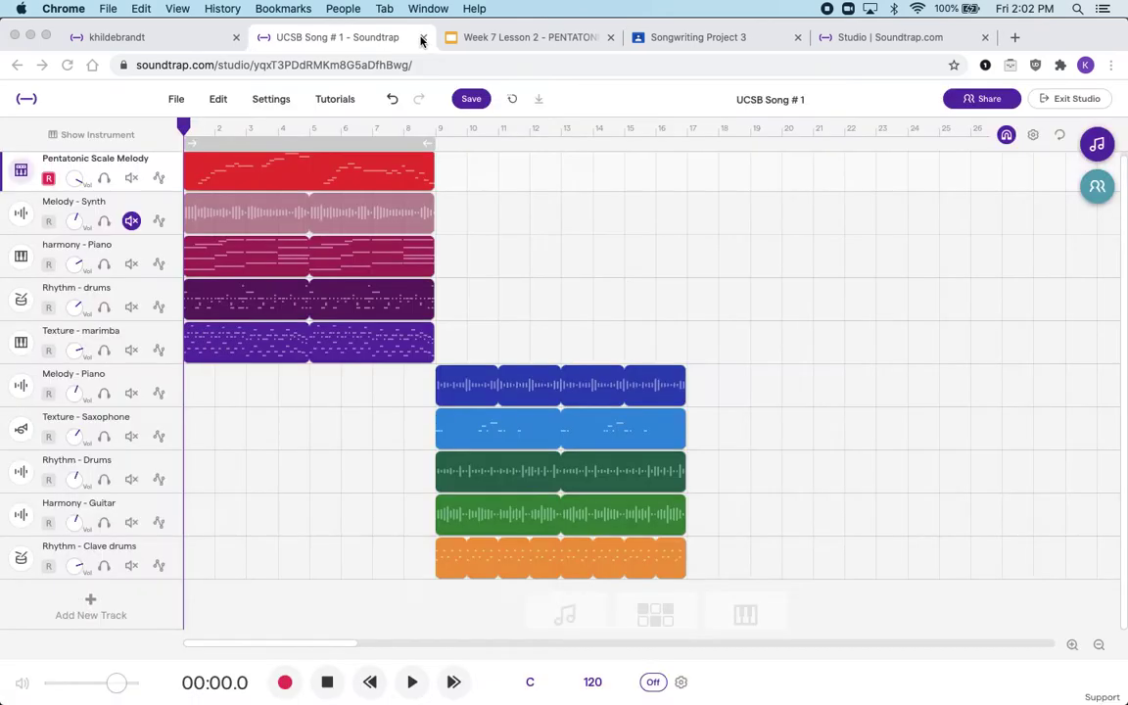
left_click(422, 37)
left_click(668, 259)
left_click(735, 37)
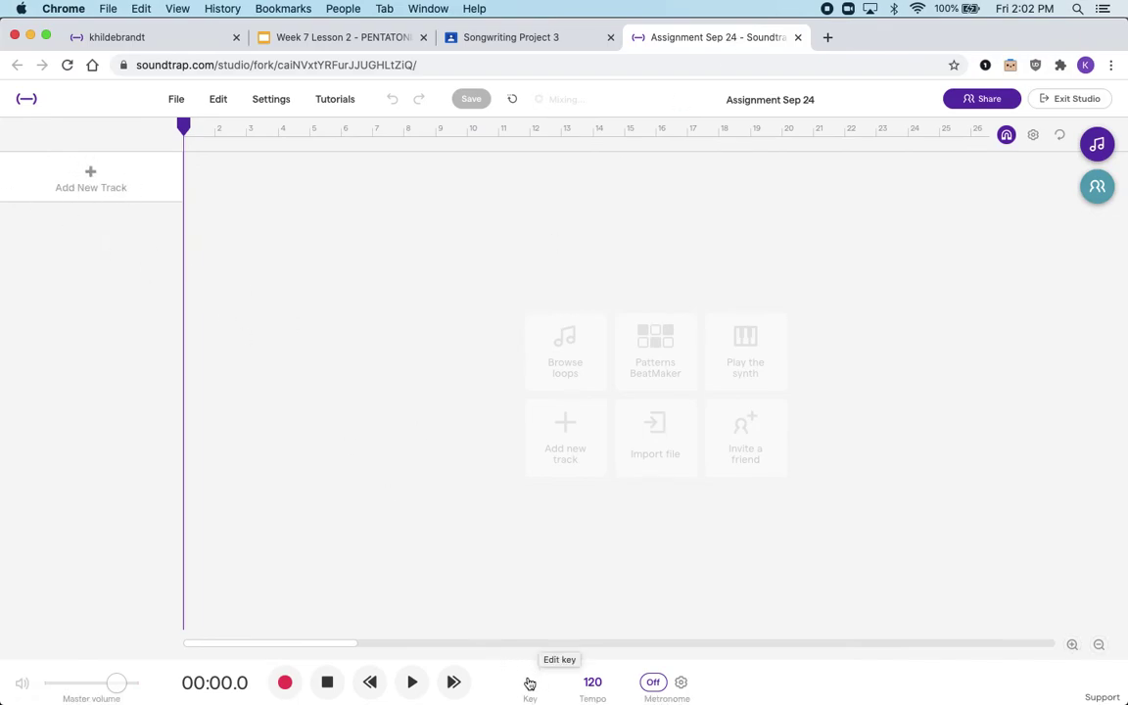
Search the loops for Strings and add the Strings - Dire Melody loop to the Assignment Sep 24 project.
left_click(1099, 145)
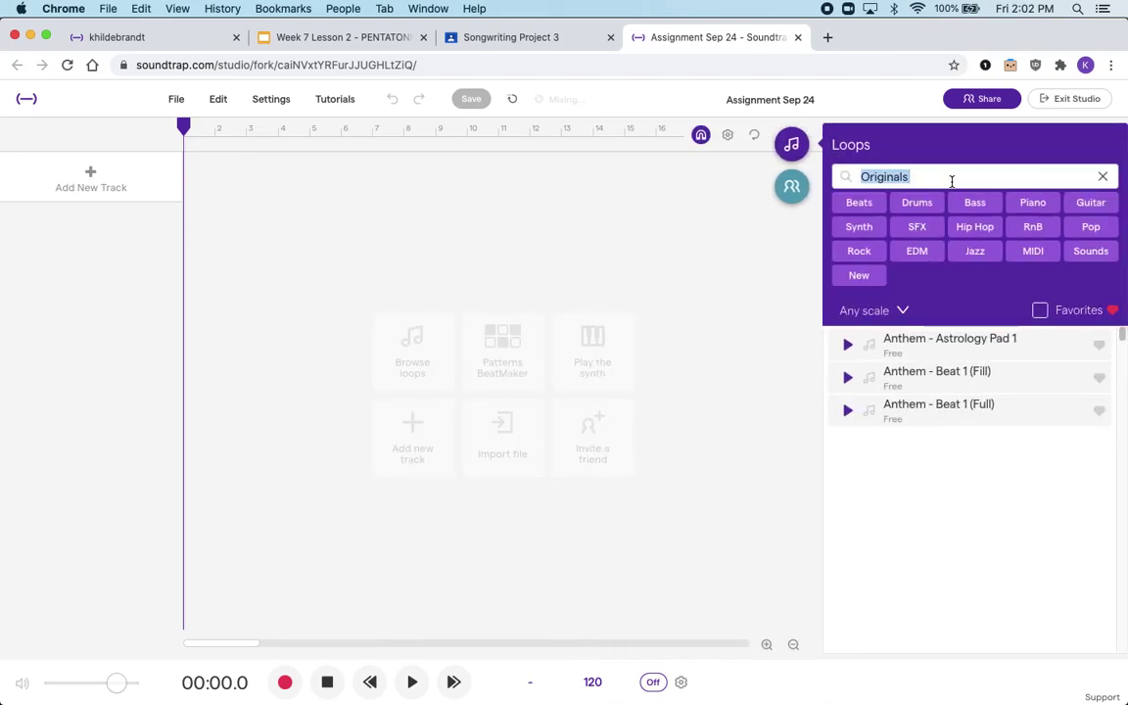
type("Strings")
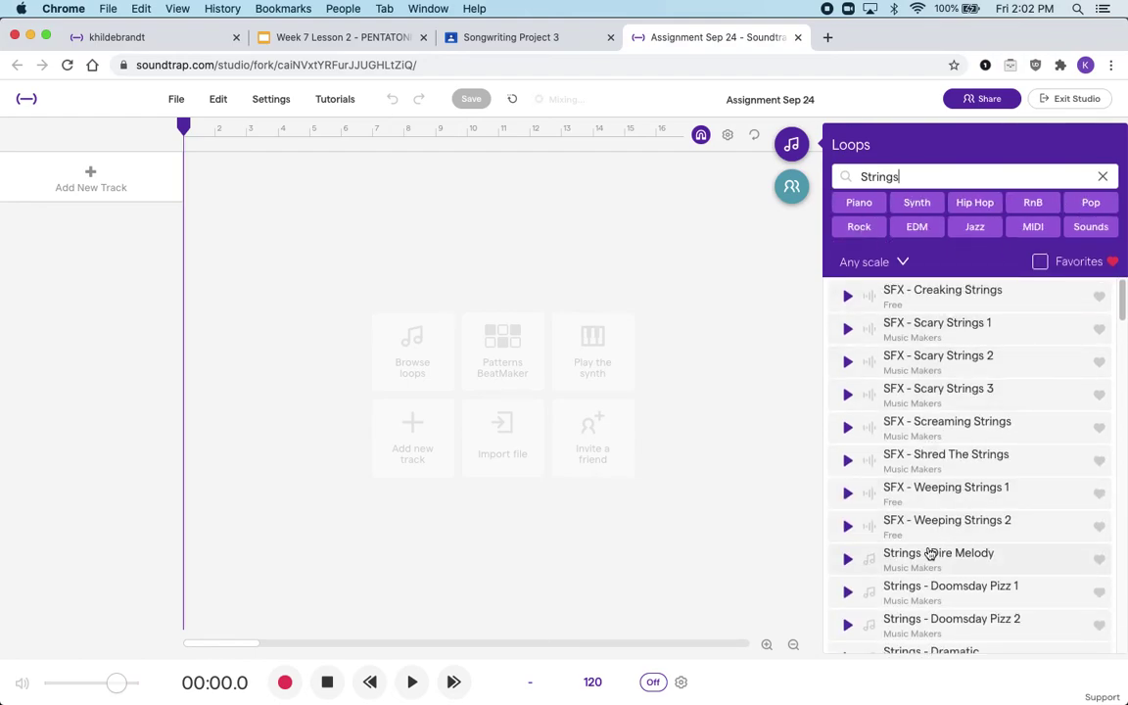
double_click(931, 555)
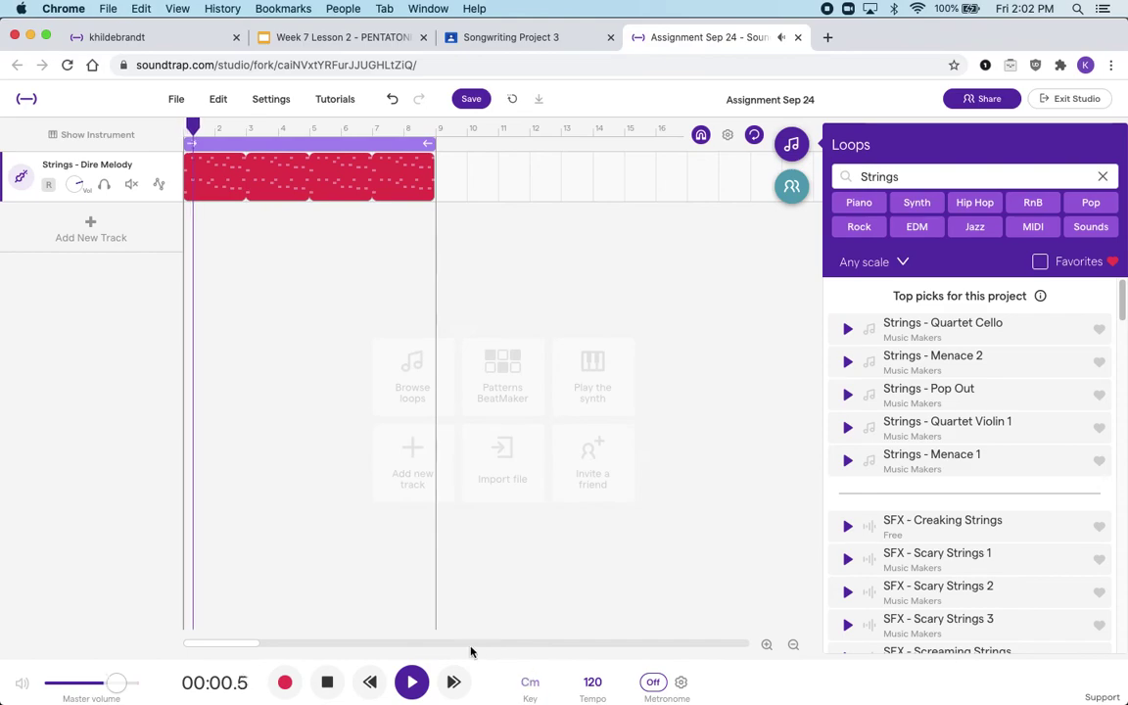
left_click(328, 683)
Look through the project's key choices and shift the Week 7 slide's keyboard picture so that E sits above the number 1.
left_click(529, 685)
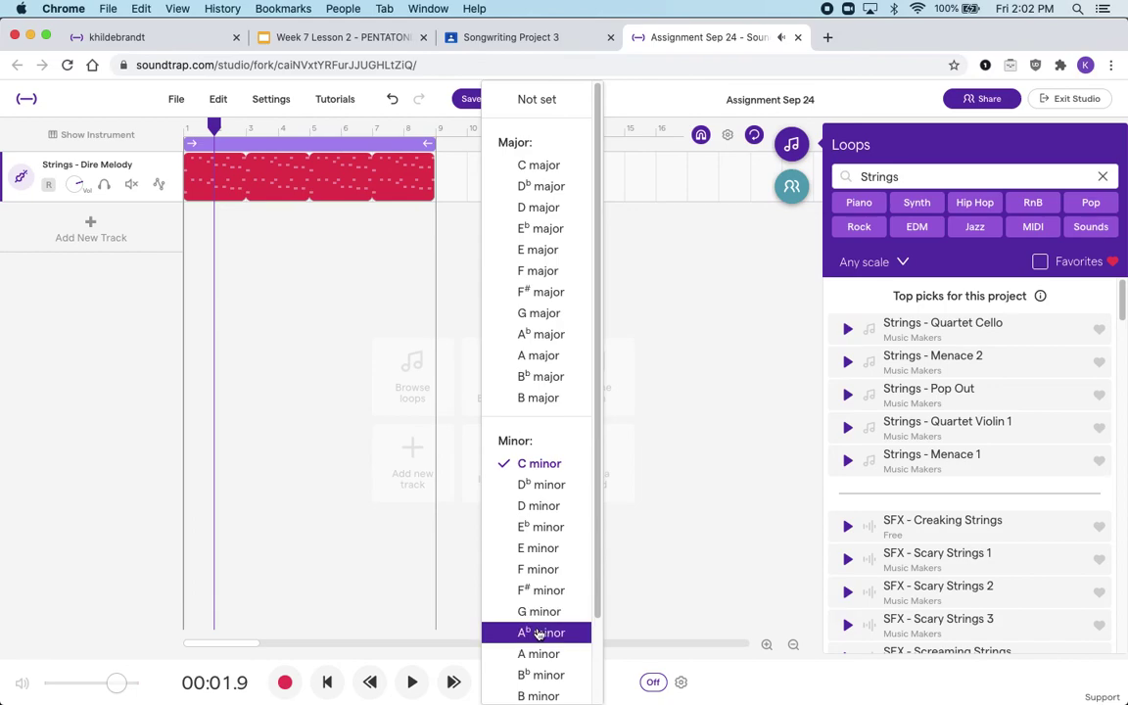
scroll(538, 630, "down", 1)
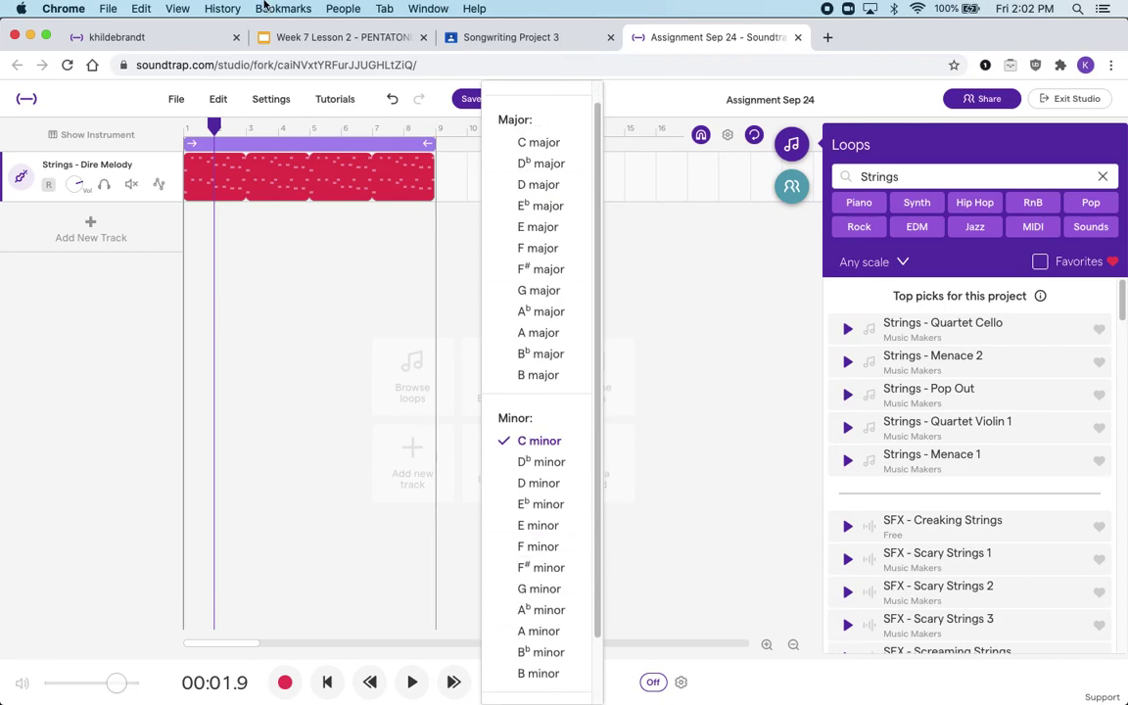
left_click(319, 40)
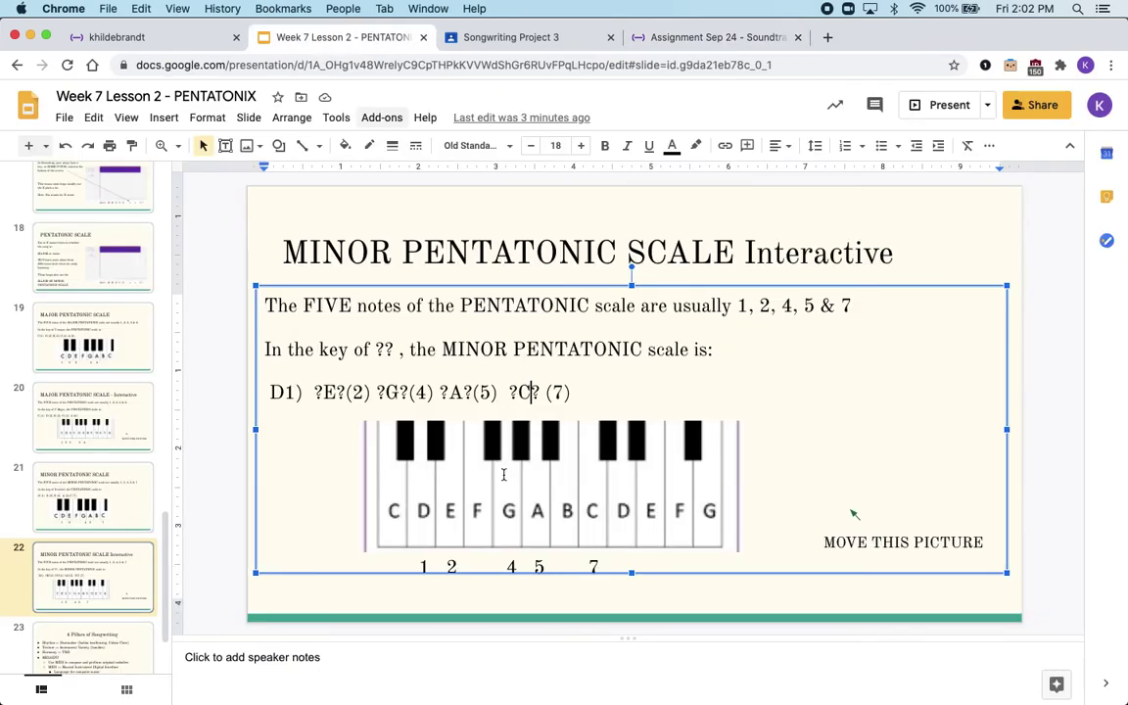
left_click_drag(537, 487, 486, 484)
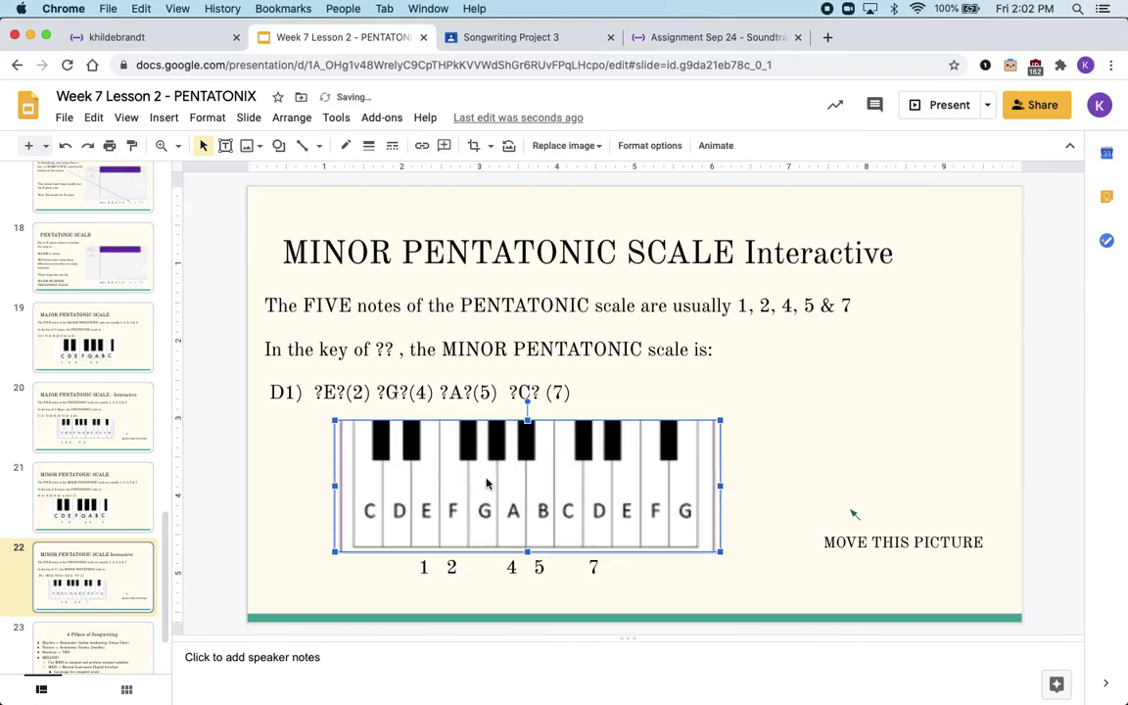
left_click(703, 38)
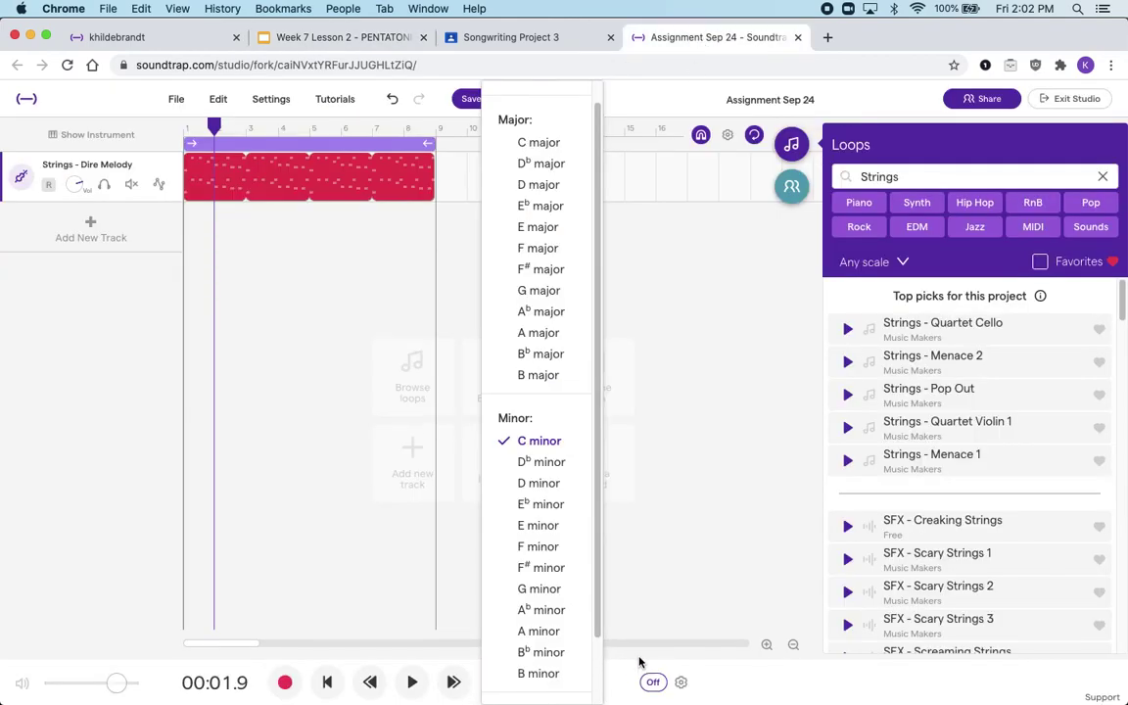
Set the project key to D minor.
left_click(544, 684)
left_click(545, 684)
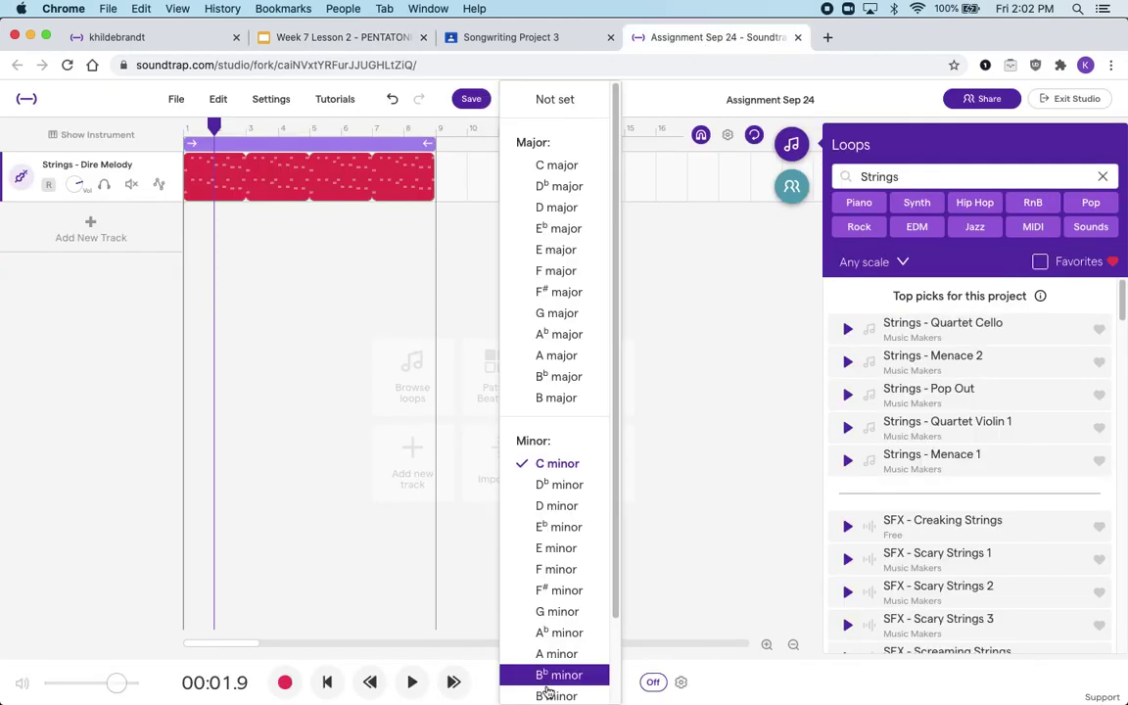
left_click(578, 506)
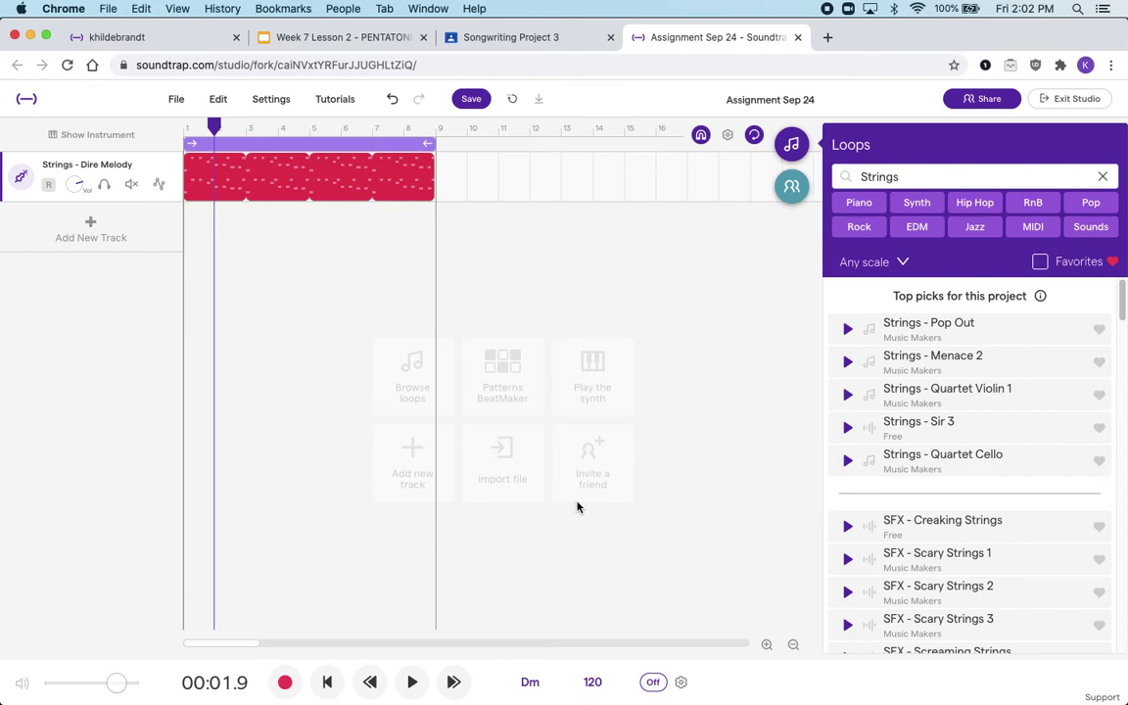
Set the project key to A minor and review the available major and minor keys.
left_click(528, 681)
left_click(545, 653)
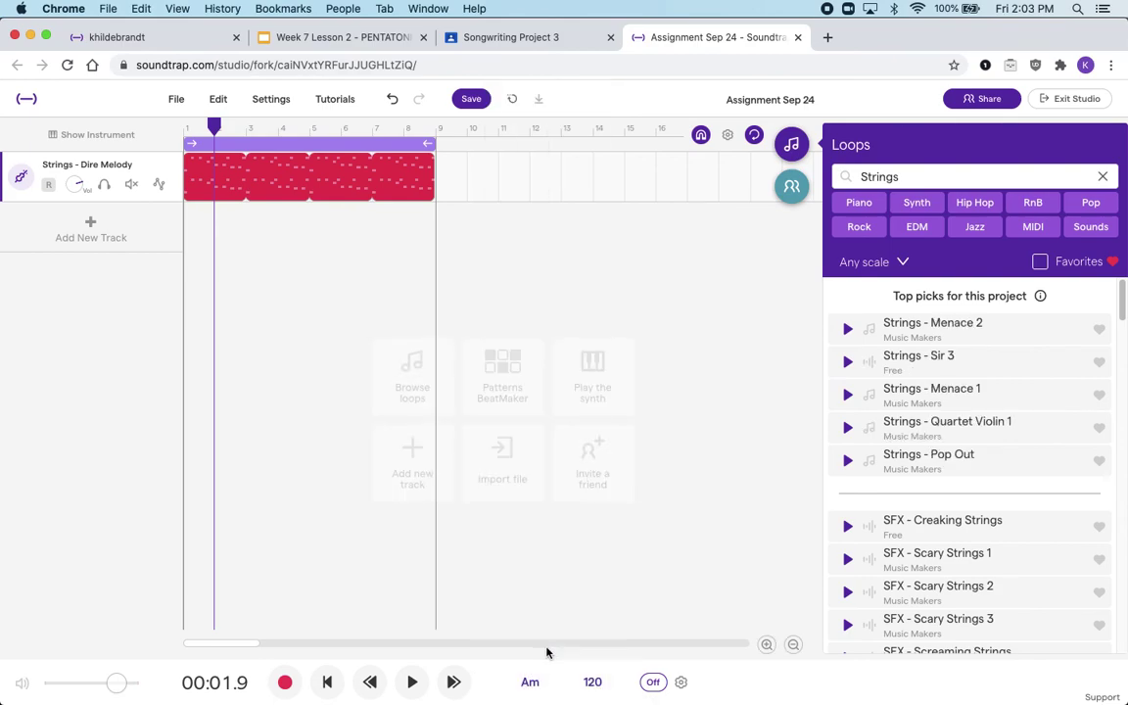
left_click(530, 692)
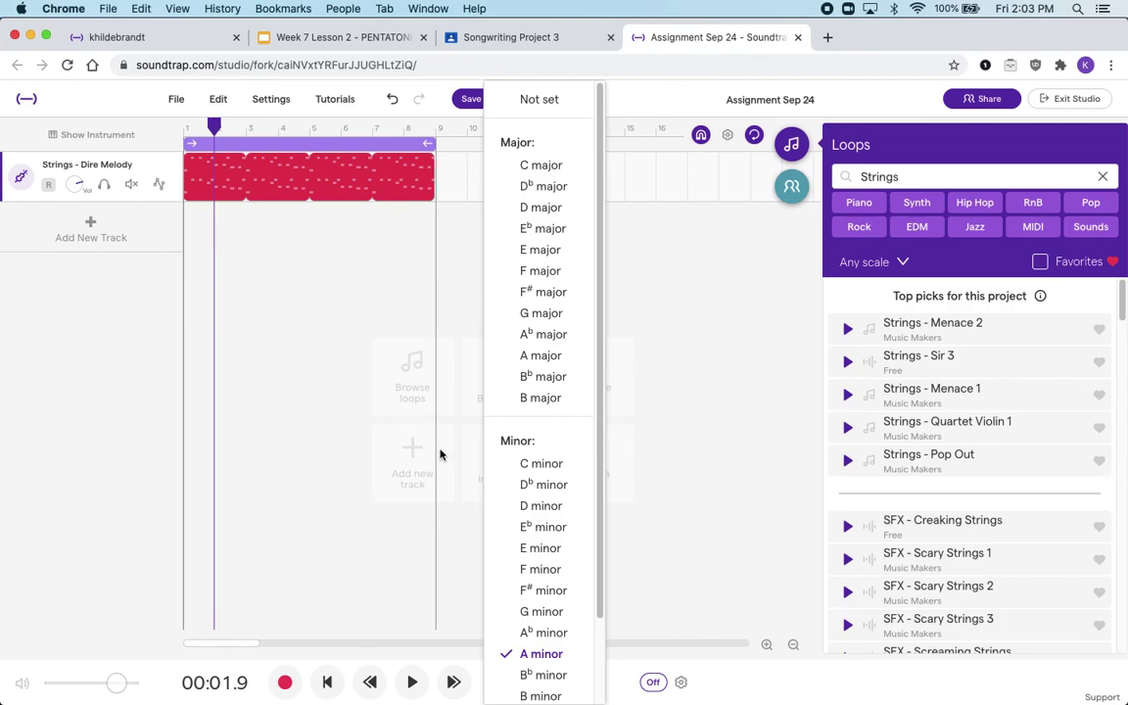
left_click(677, 670)
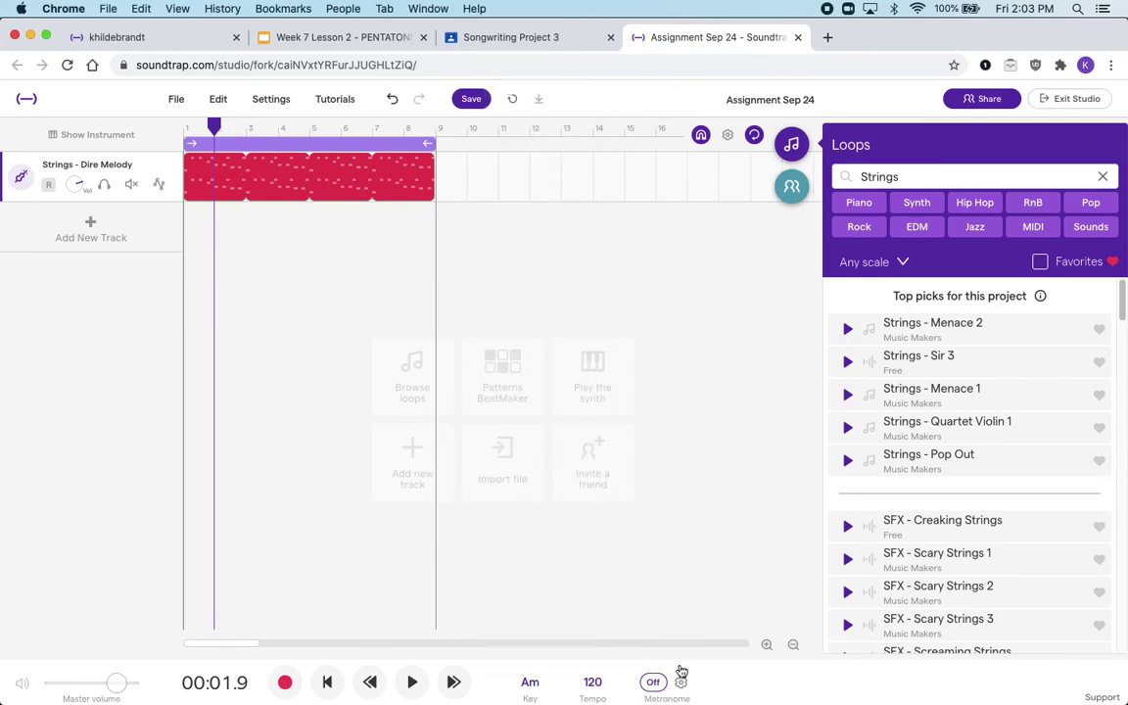